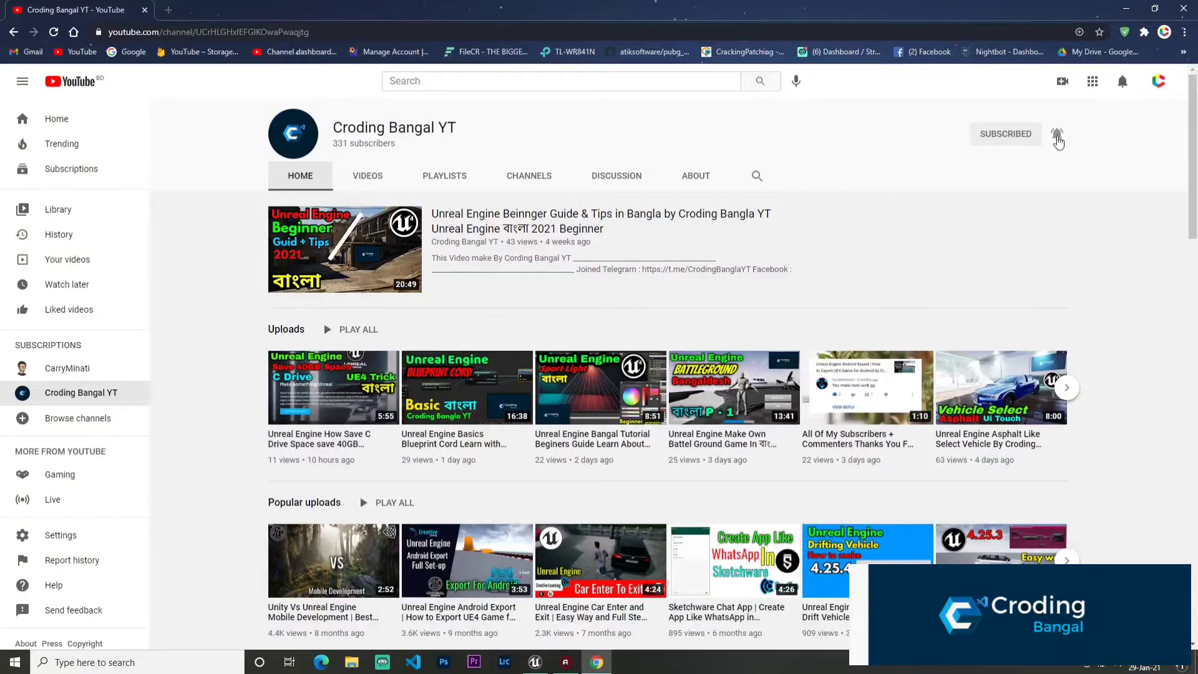
Scroll the YouTube channel page, then minimize Chrome to show the Windows desktop.
scroll(291, 423, "down", 3)
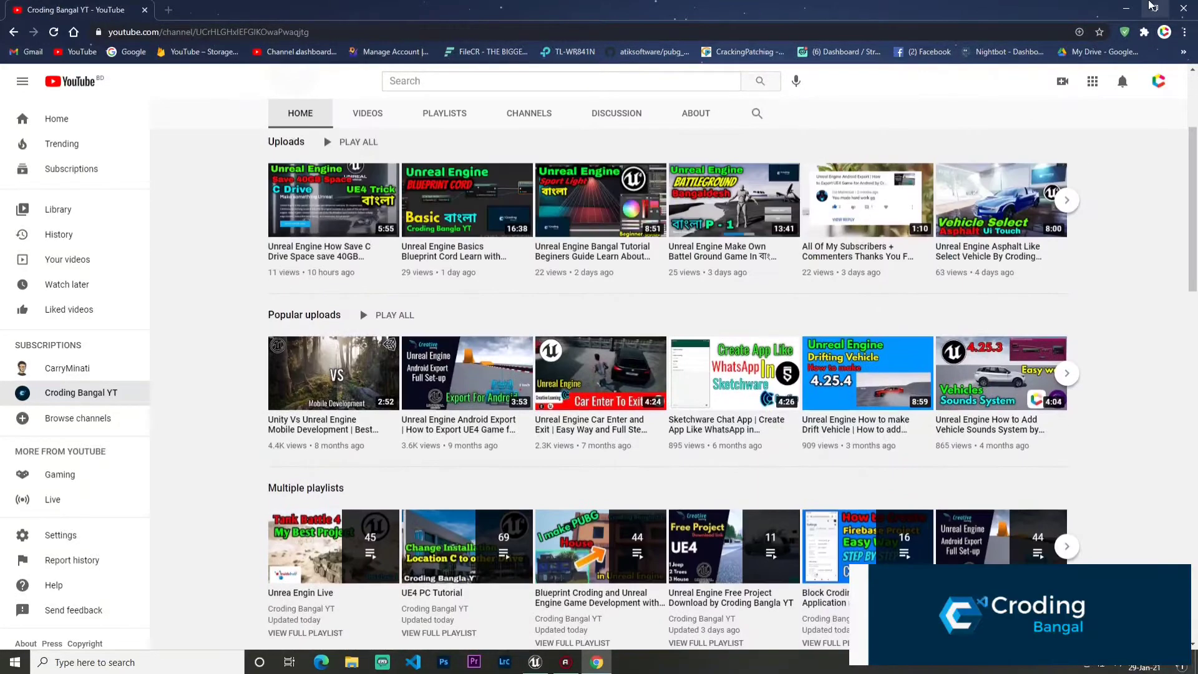
left_click(1126, 9)
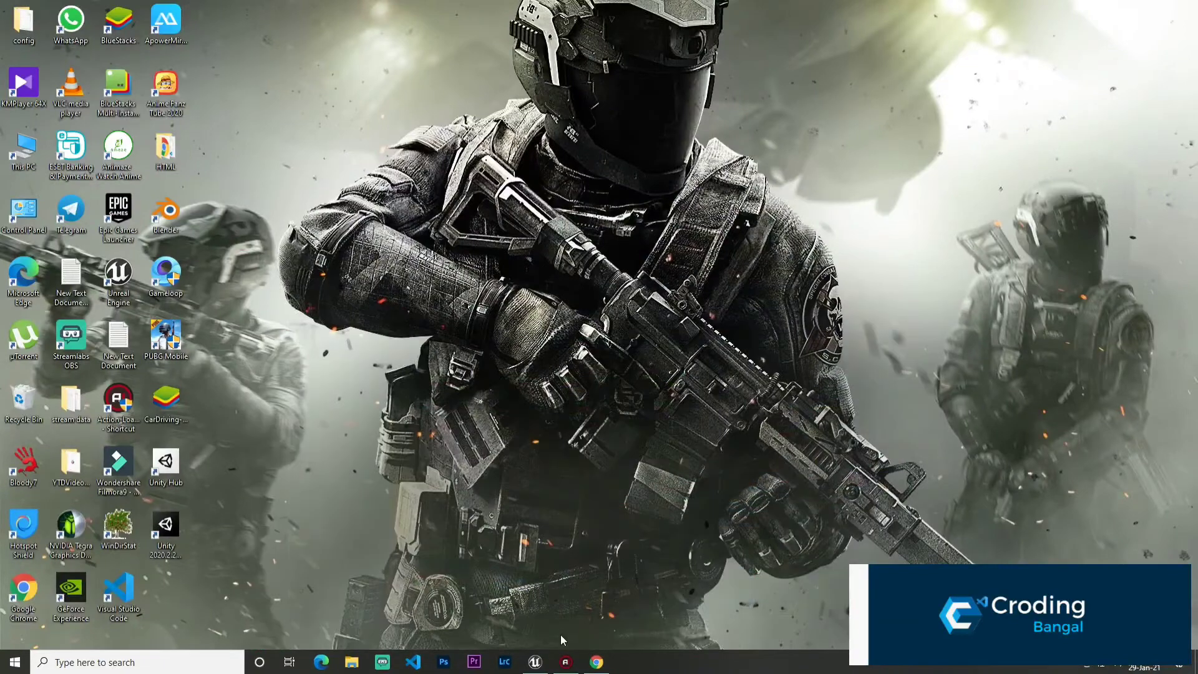
Restore the Unreal Editor, swing the view toward the stairs, and open the Level Blueprint.
left_click(533, 660)
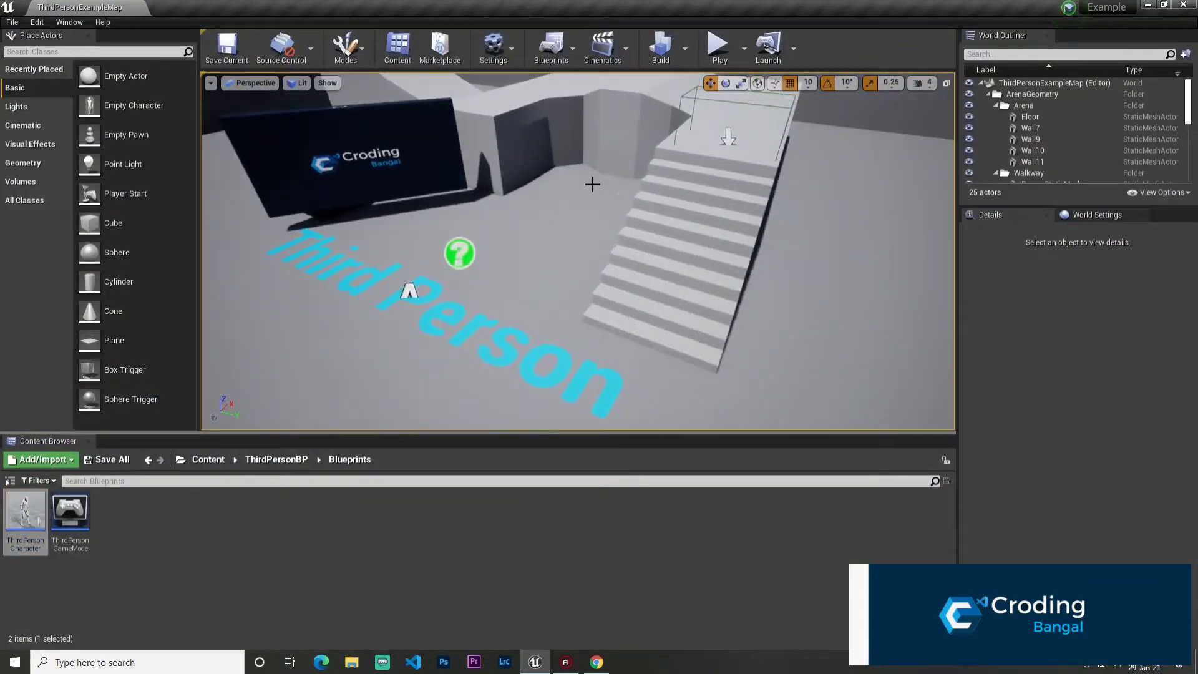
mouse_move(587, 197)
right_mouse_down()
mouse_move(468, 228)
mouse_move(442, 213)
right_mouse_up()
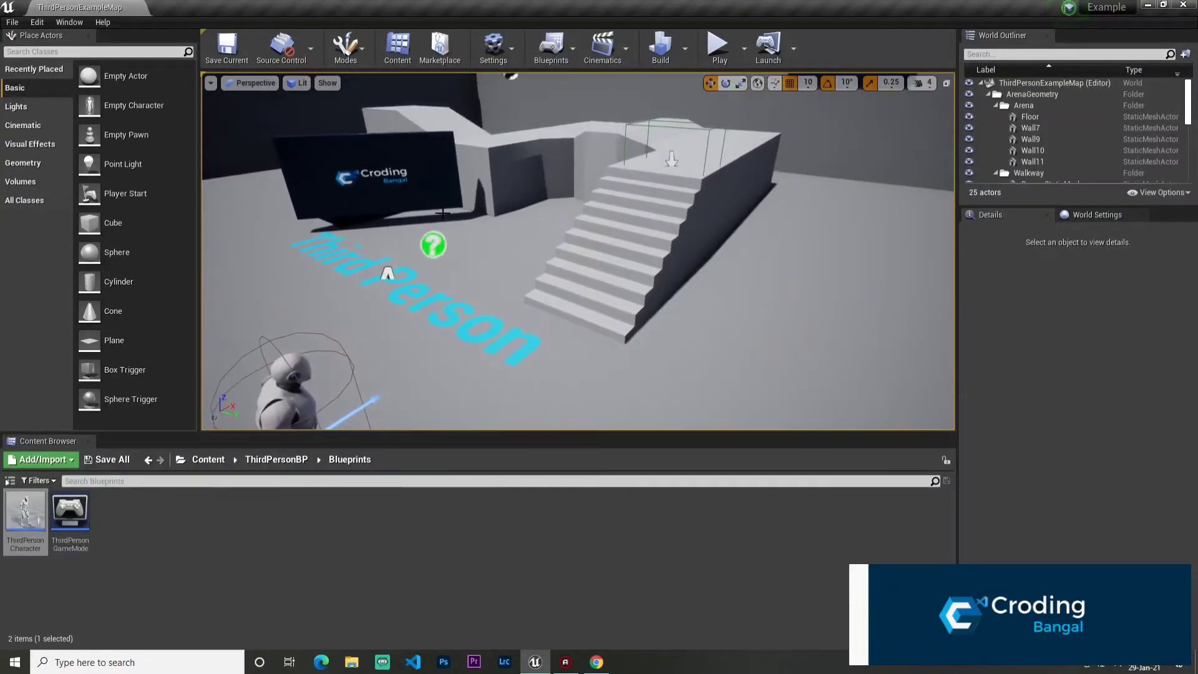
left_click(551, 50)
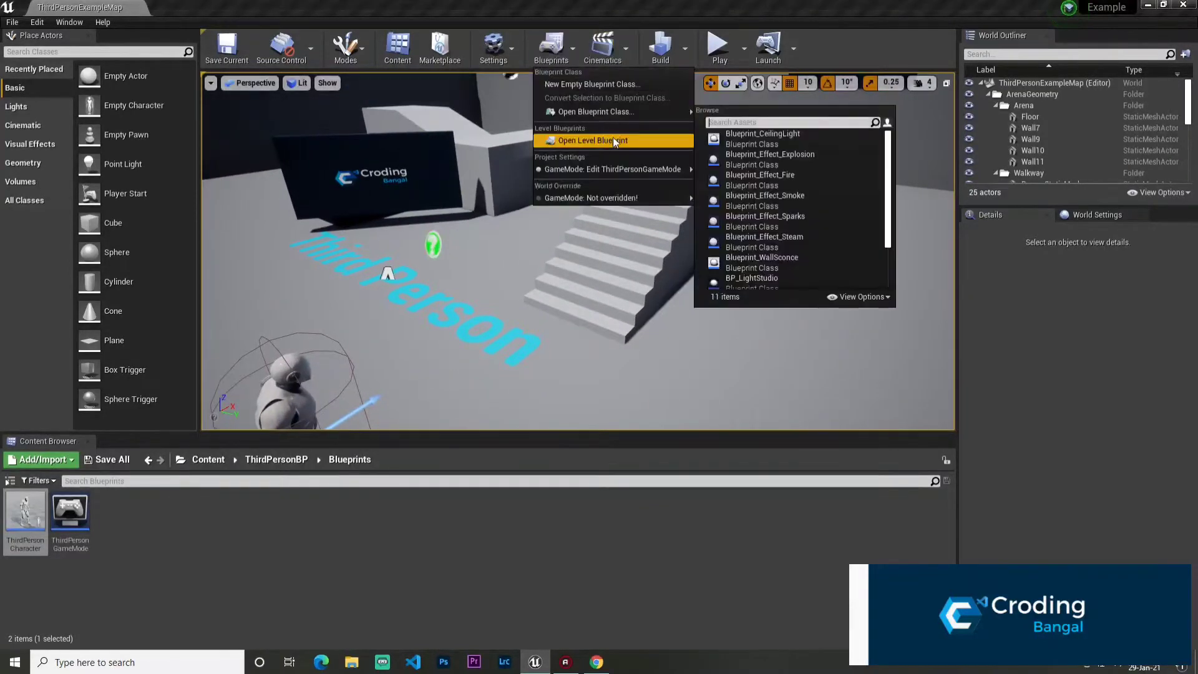
left_click(586, 156)
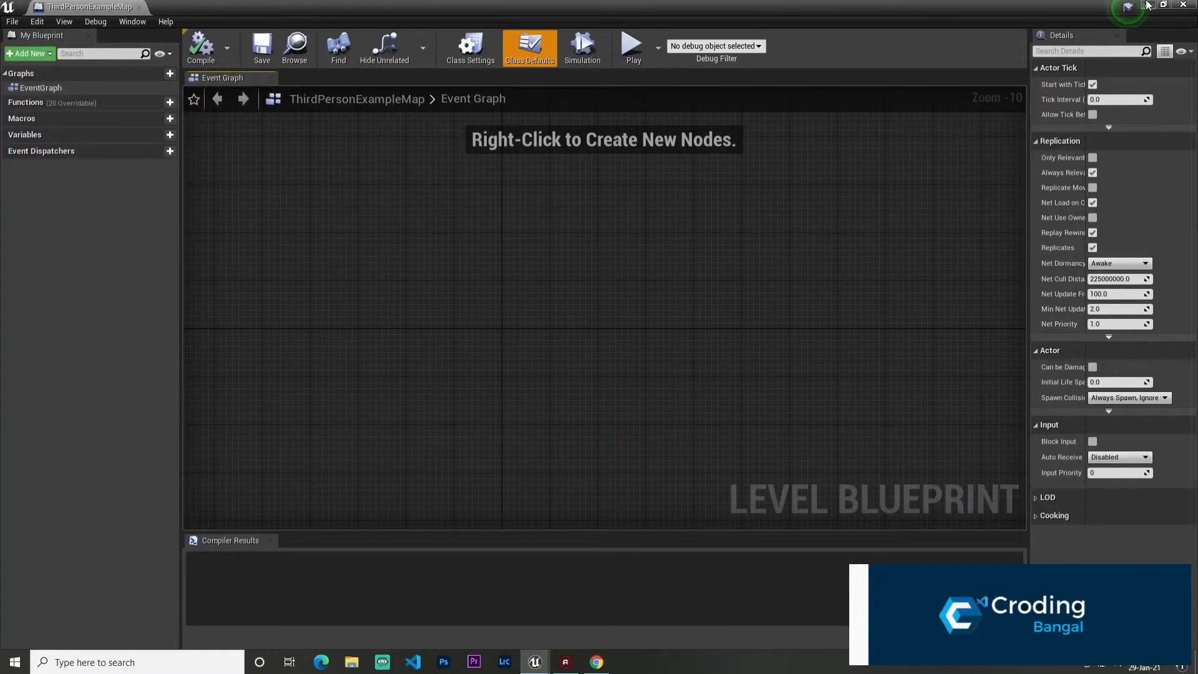
Open the ThirdPersonCharacter and ThirdPersonGameMode blueprints, using the game mode's full editor, minimizing each.
left_click(1146, 5)
double_click(25, 508)
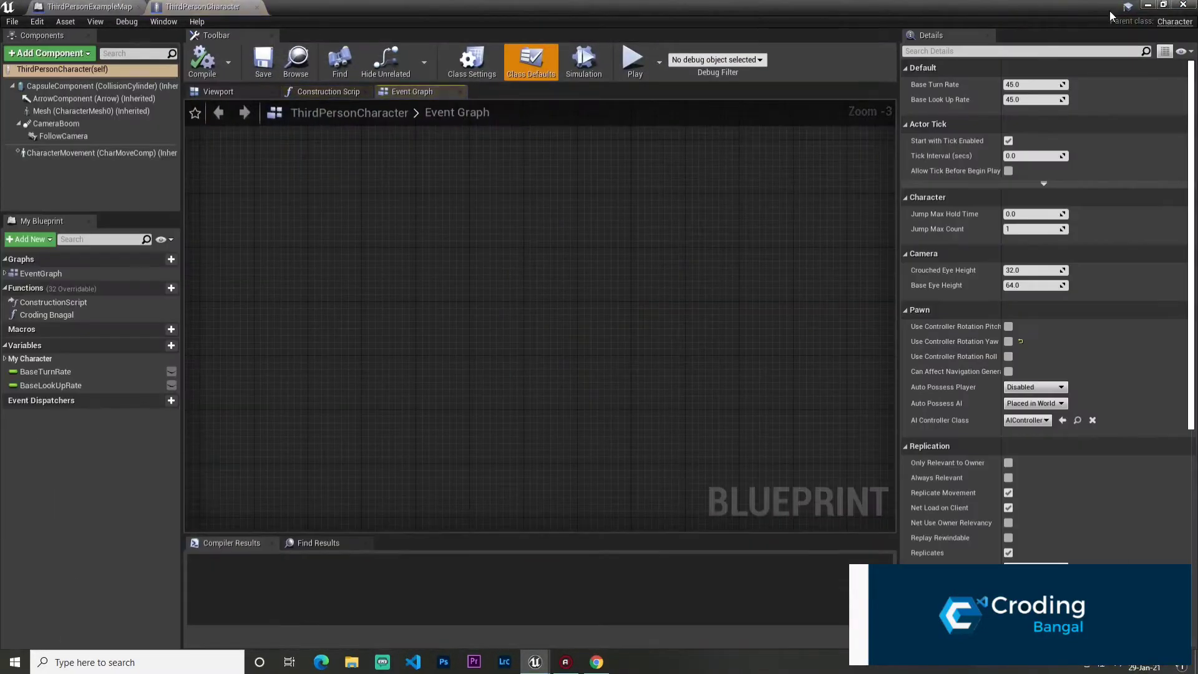
left_click(1146, 5)
double_click(75, 509)
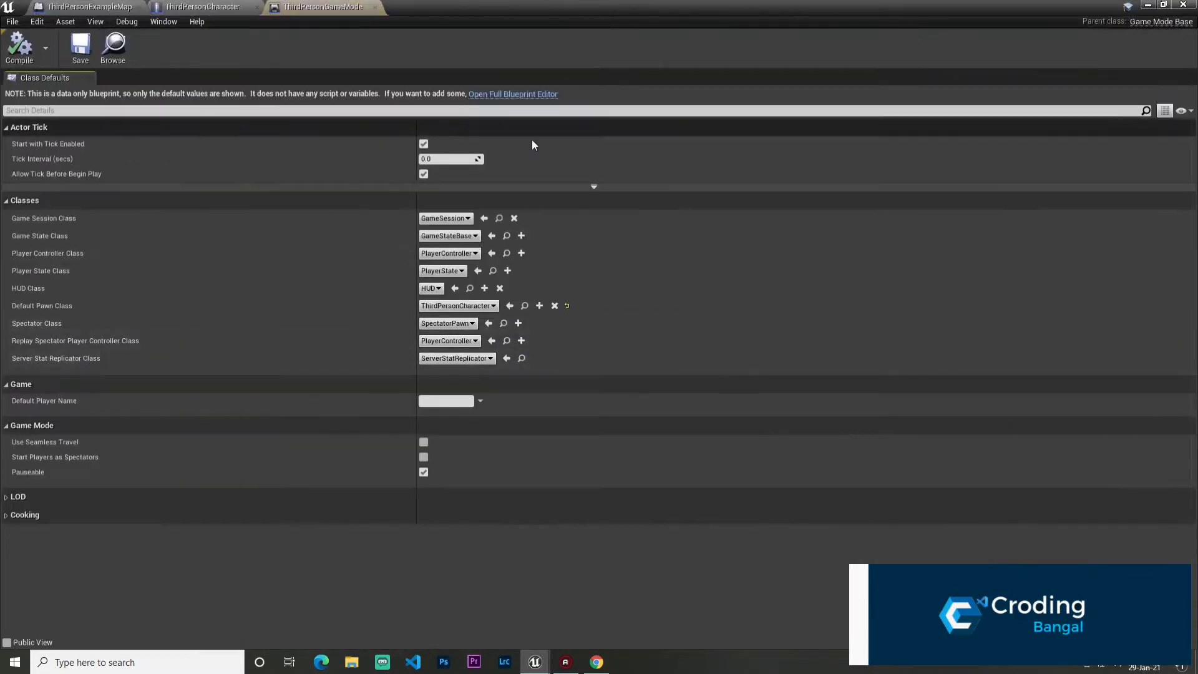
left_click(508, 94)
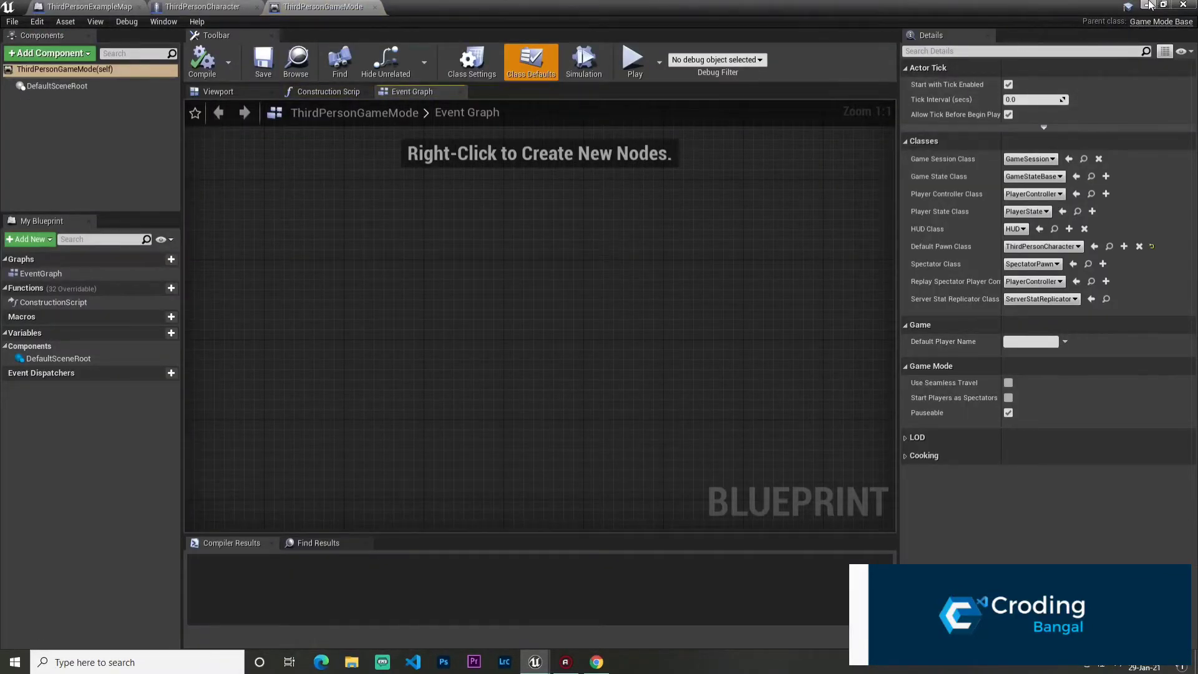
left_click(1147, 5)
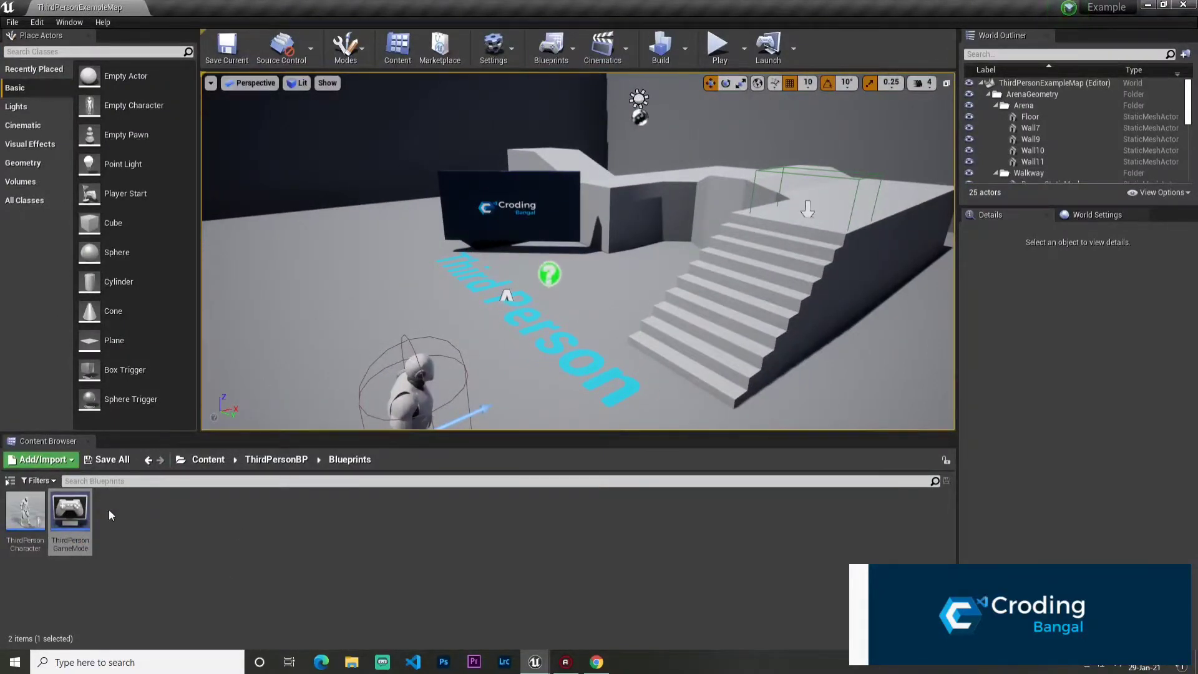
In ThirdPersonCharacter, add Event BeginPlay through a 'begin' node search, pan it left, and minimize.
double_click(25, 515)
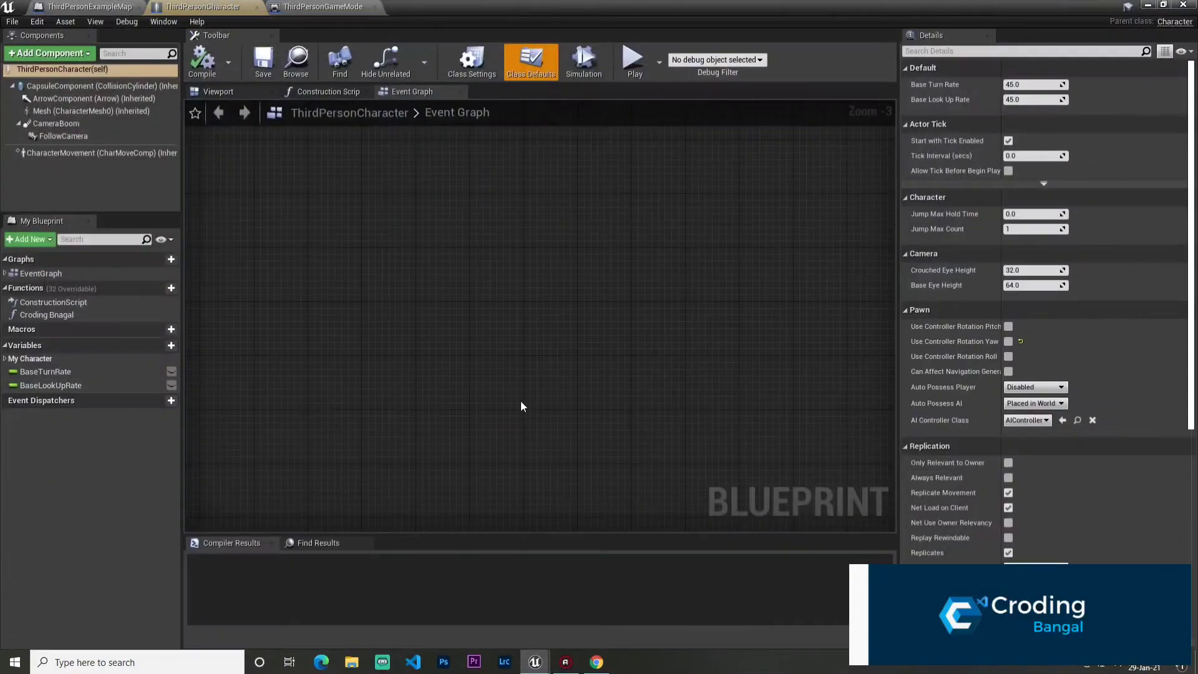
right_click(515, 216)
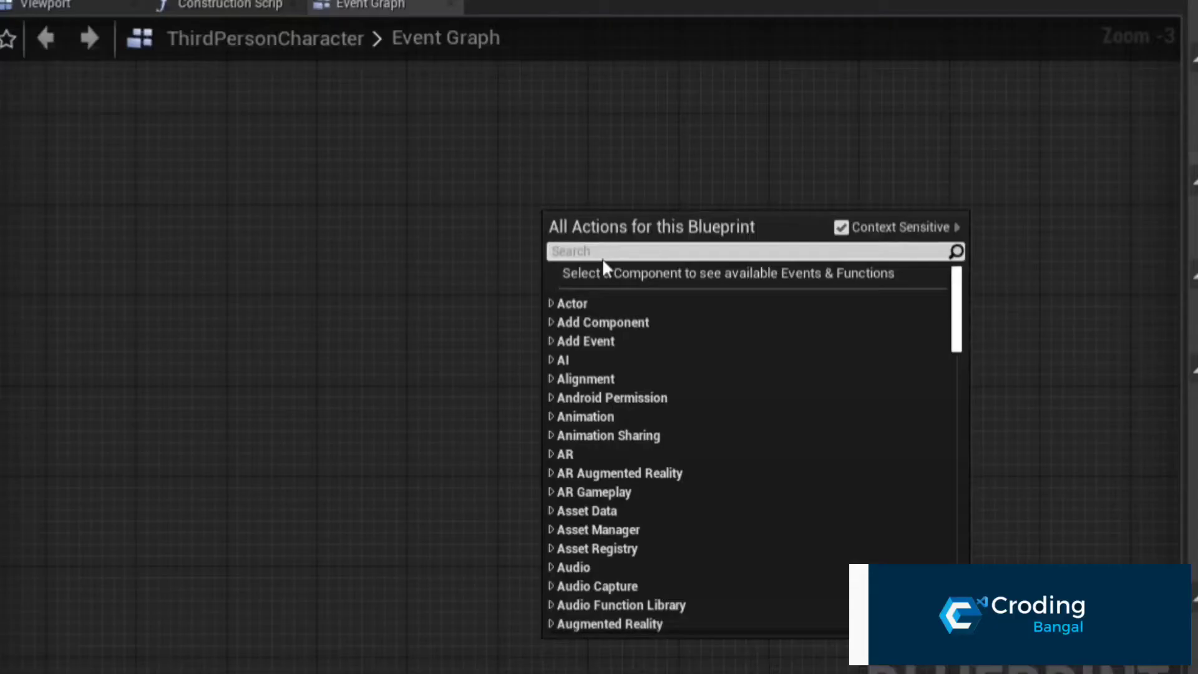
type("event")
key("BackSpace")
key("BackSpace")
key("BackSpace")
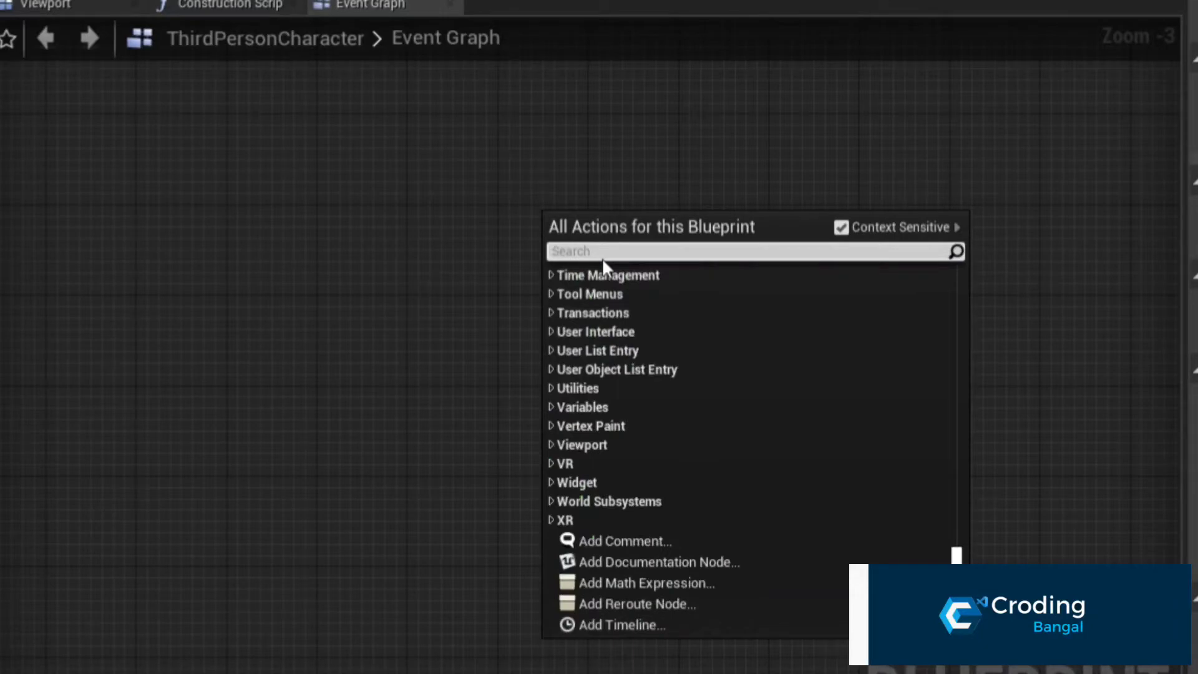
type("begin")
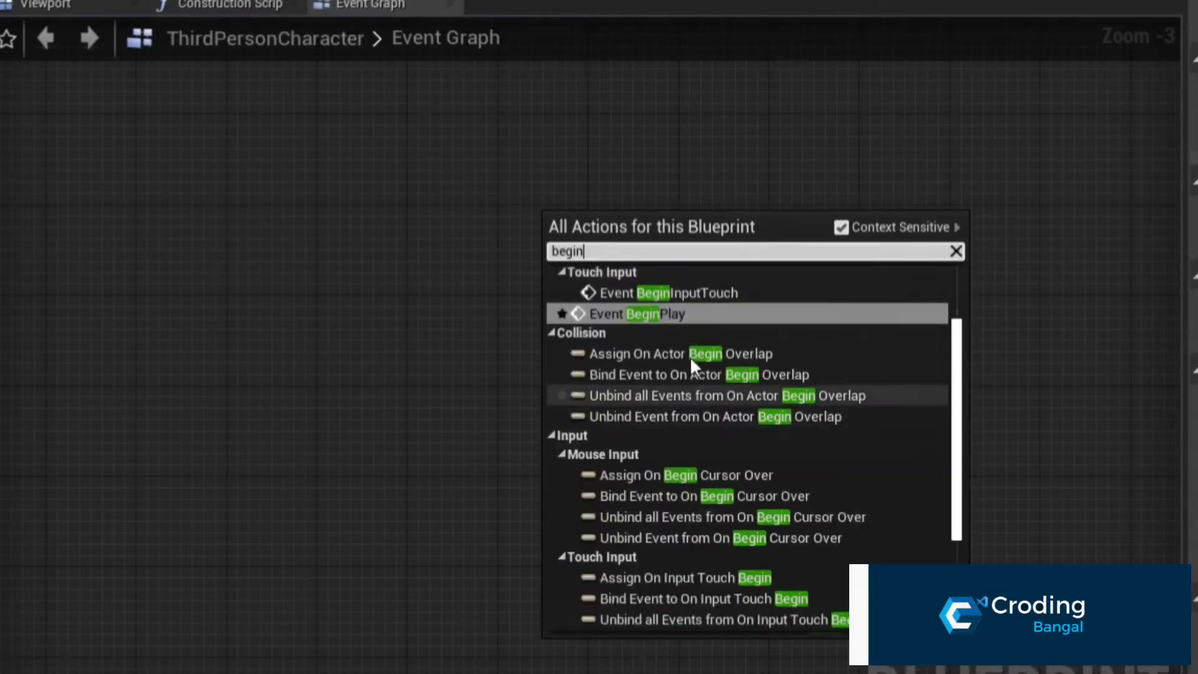
key("Return")
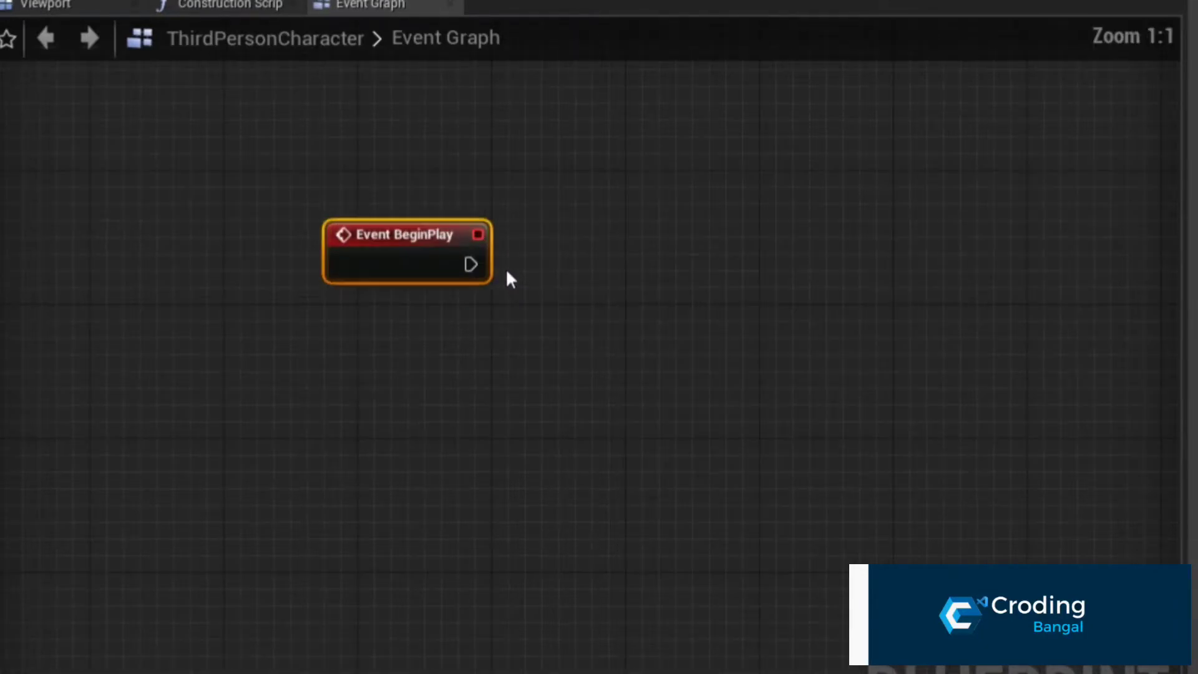
right_click_drag(506, 273, 256, 276)
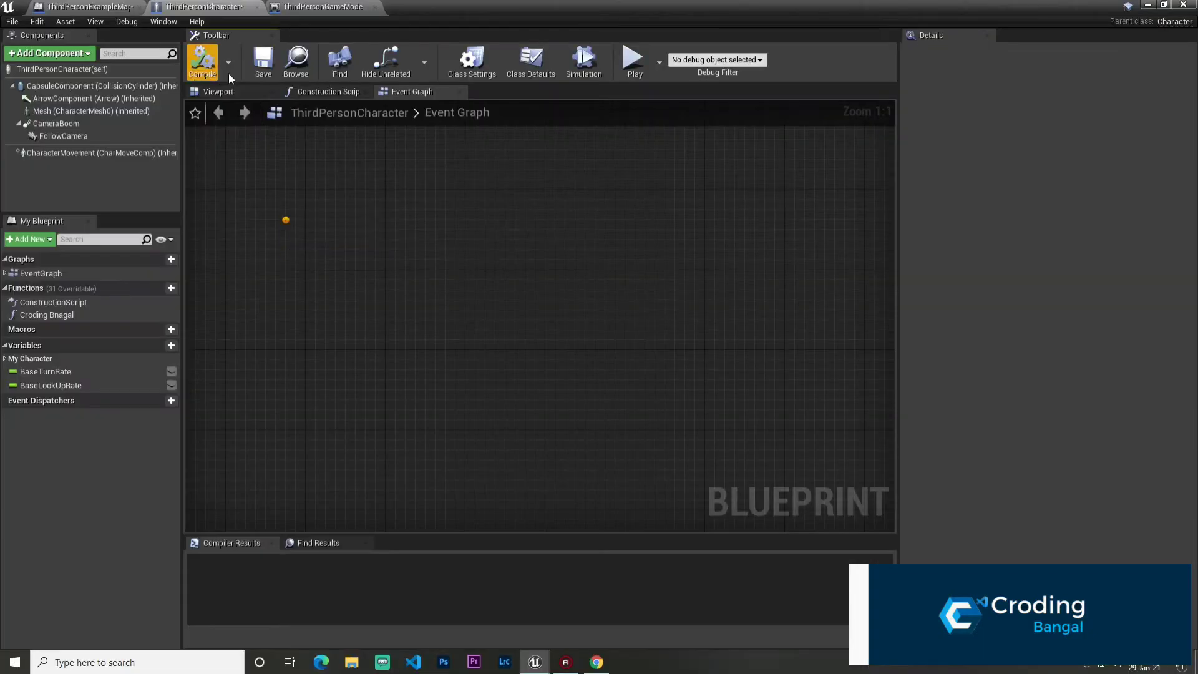
left_click(1144, 5)
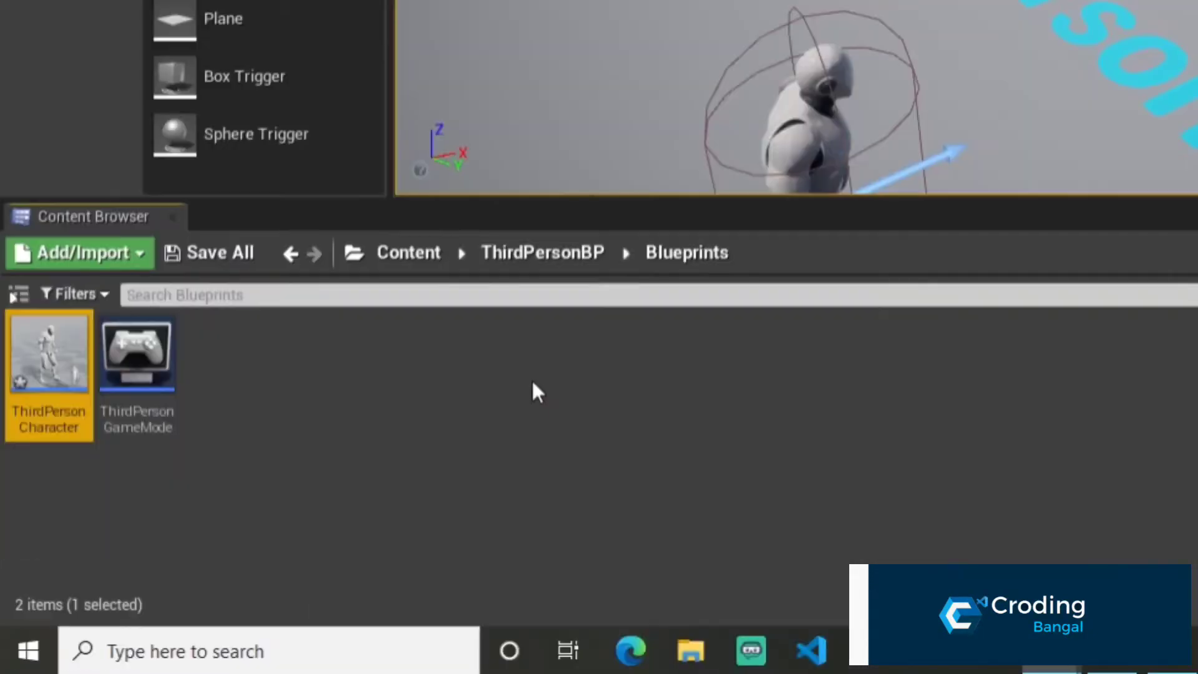
Create a User Interface > Widget Blueprint in Blueprints, keeping the default name NewWidgetBlueprint.
right_click(269, 533)
mouse_move(565, 392)
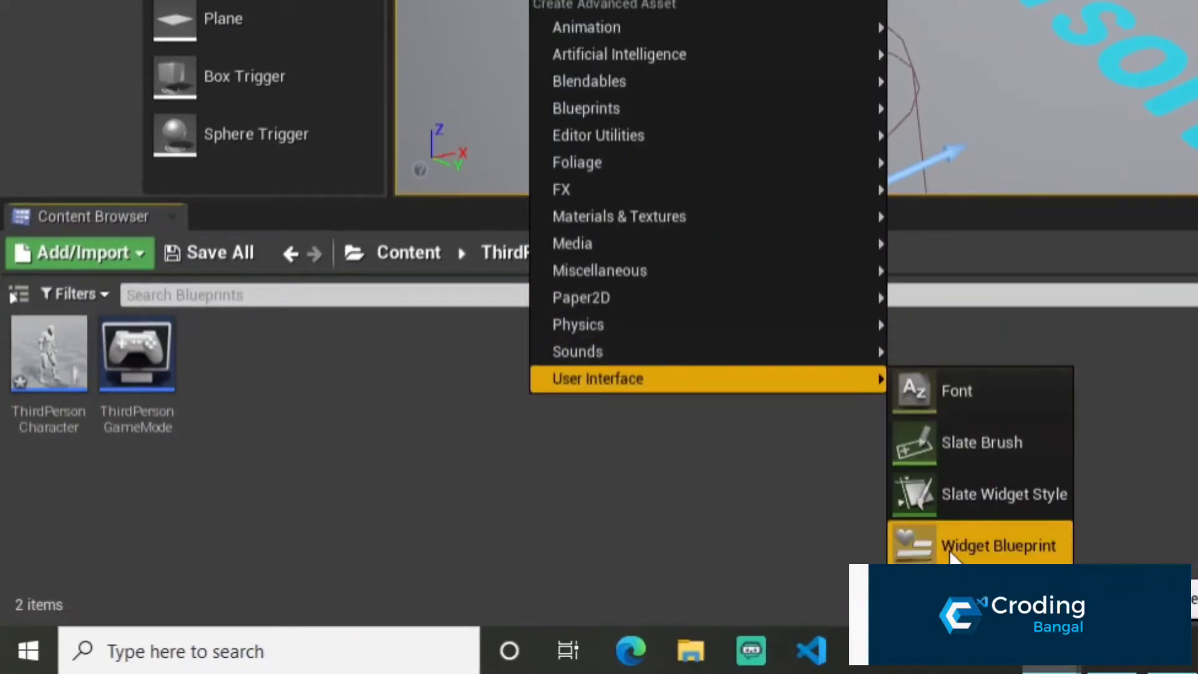
left_click(951, 546)
key("Return")
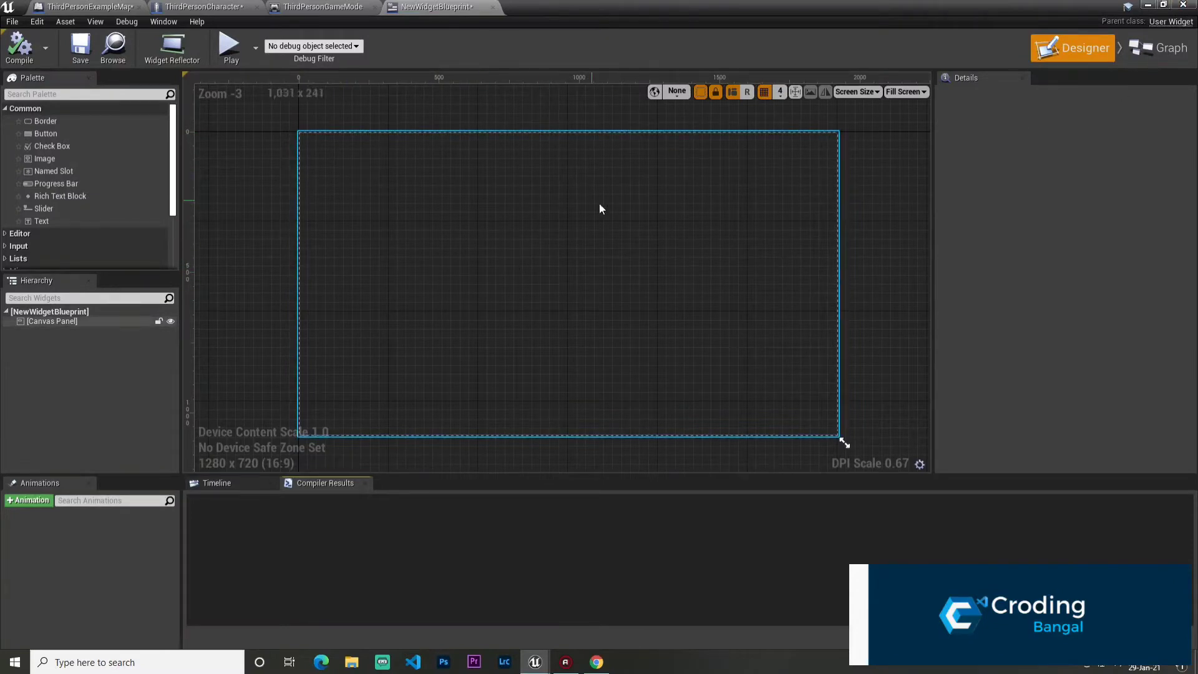
Drag a Button onto the NewWidgetBlueprint canvas, enlarge it, then compile and save.
scroll(303, 164, "up", 3)
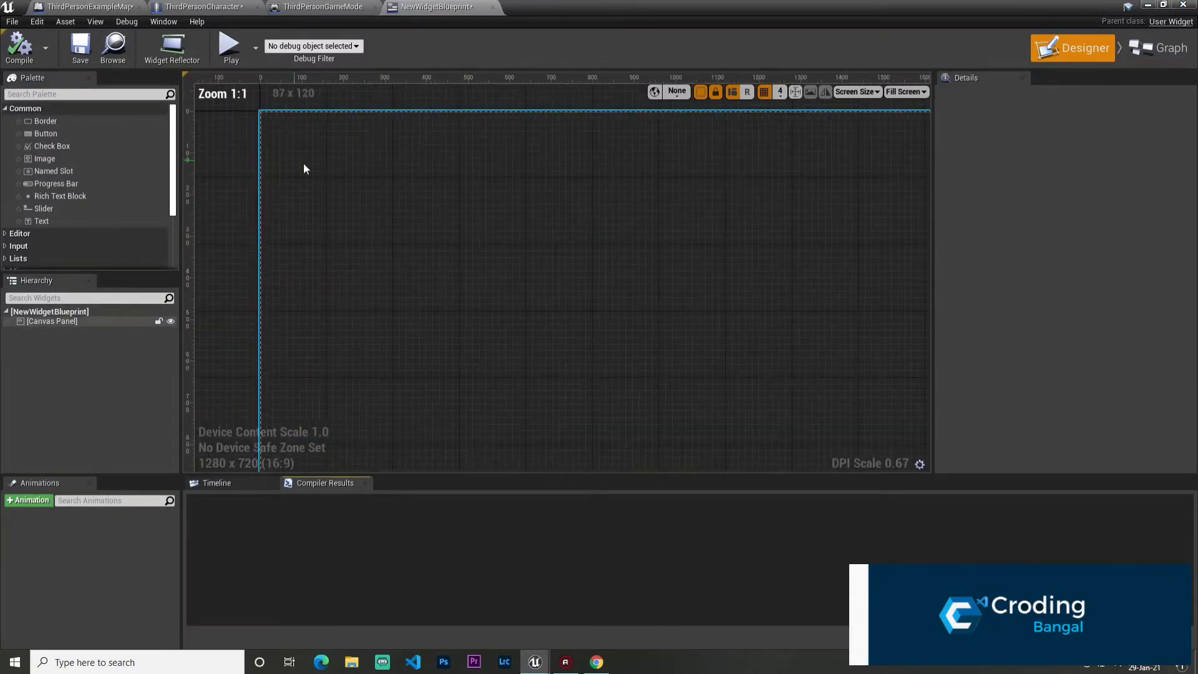
scroll(405, 218, "up", 2)
scroll(868, 366, "up", 1)
scroll(382, 212, "down", 4)
scroll(324, 193, "down", 1)
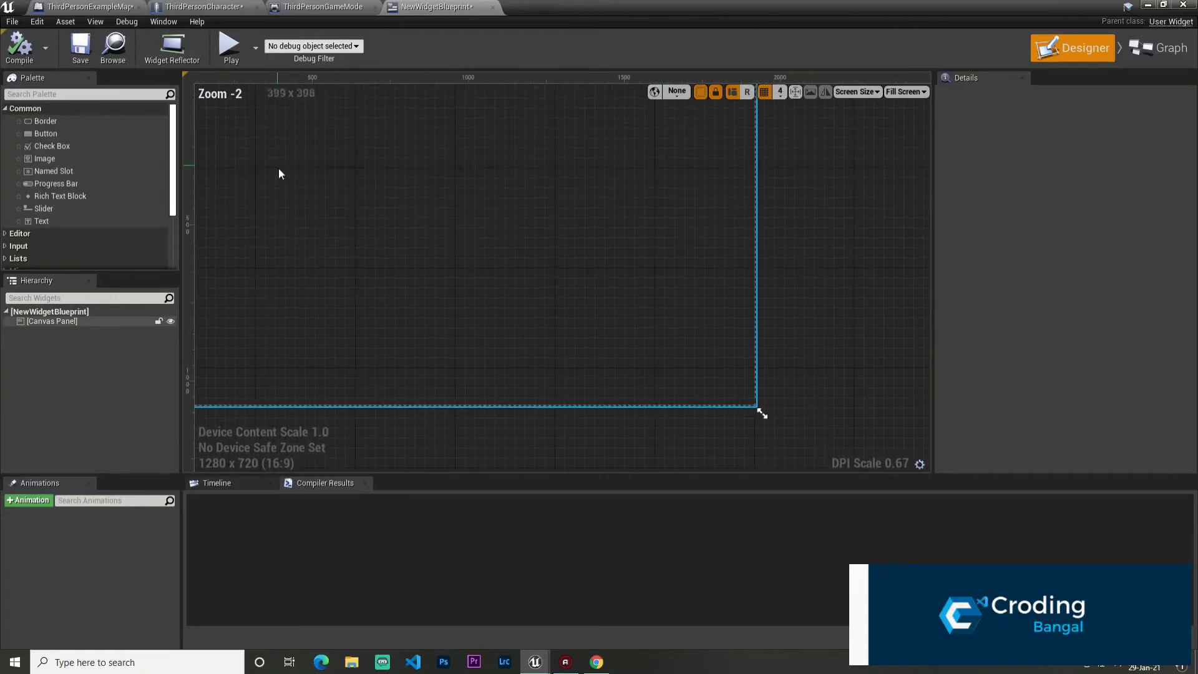
scroll(278, 173, "up", 2)
left_click_drag(46, 134, 698, 248)
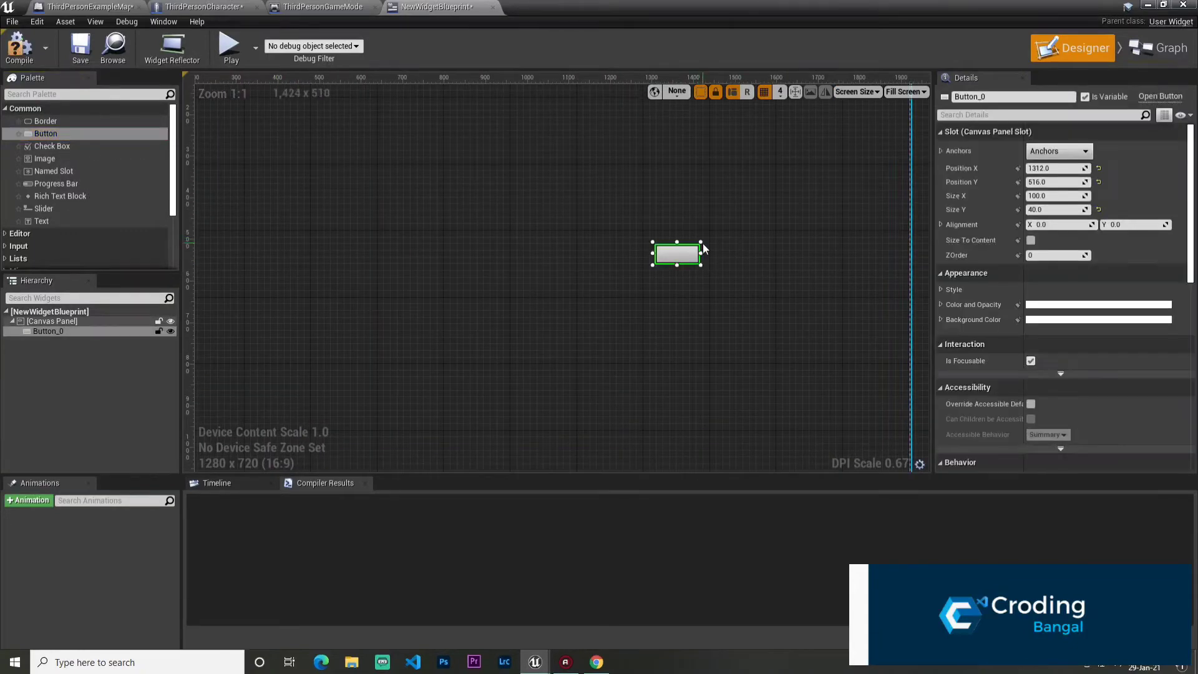
left_click_drag(699, 243, 795, 236)
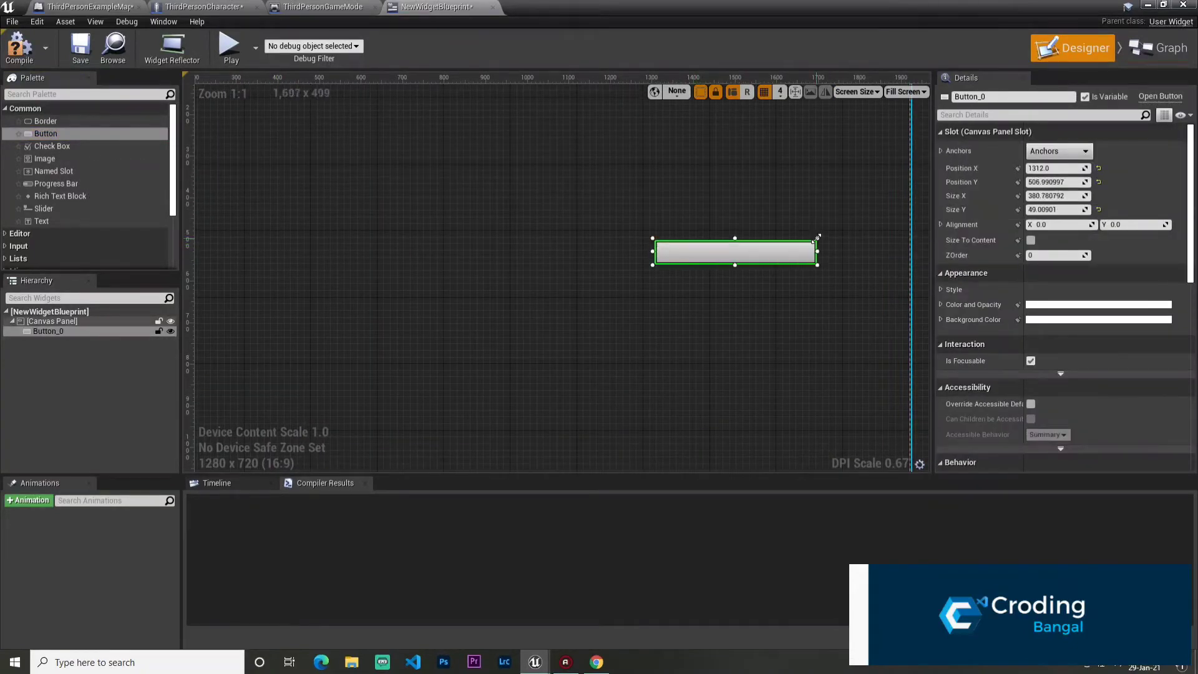
left_click(805, 244)
left_click(19, 47)
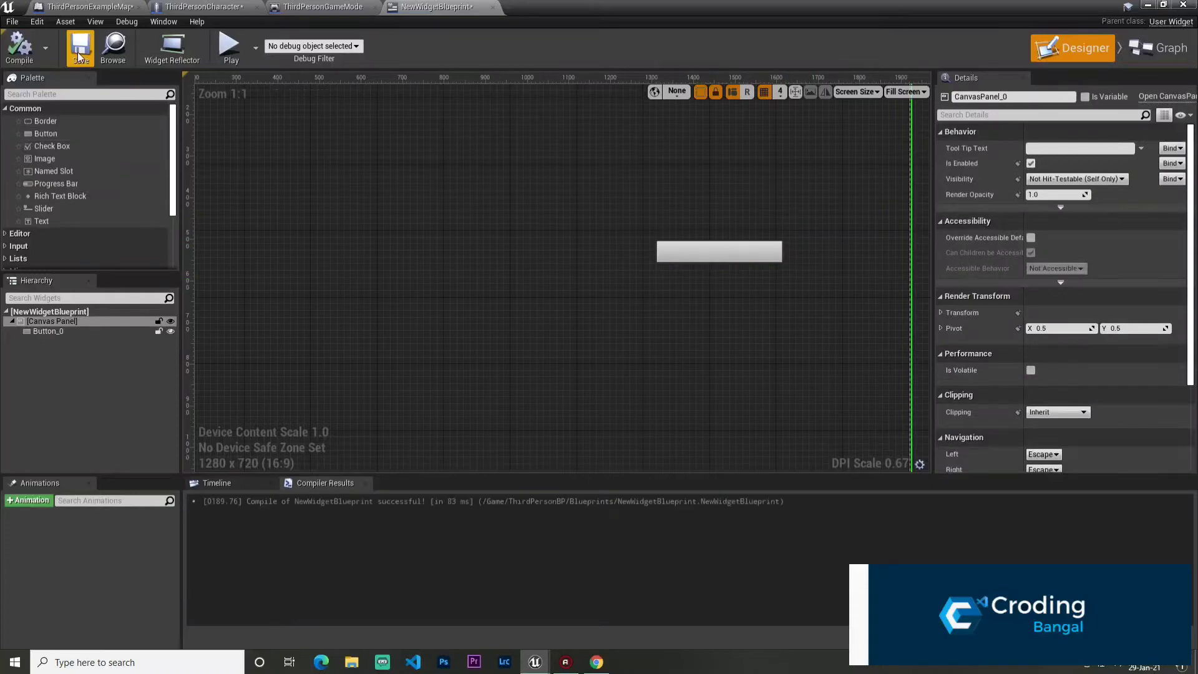
left_click(80, 48)
Set an anchor on Button_0, recompile, and return to the ThirdPersonCharacter graph.
left_click(719, 251)
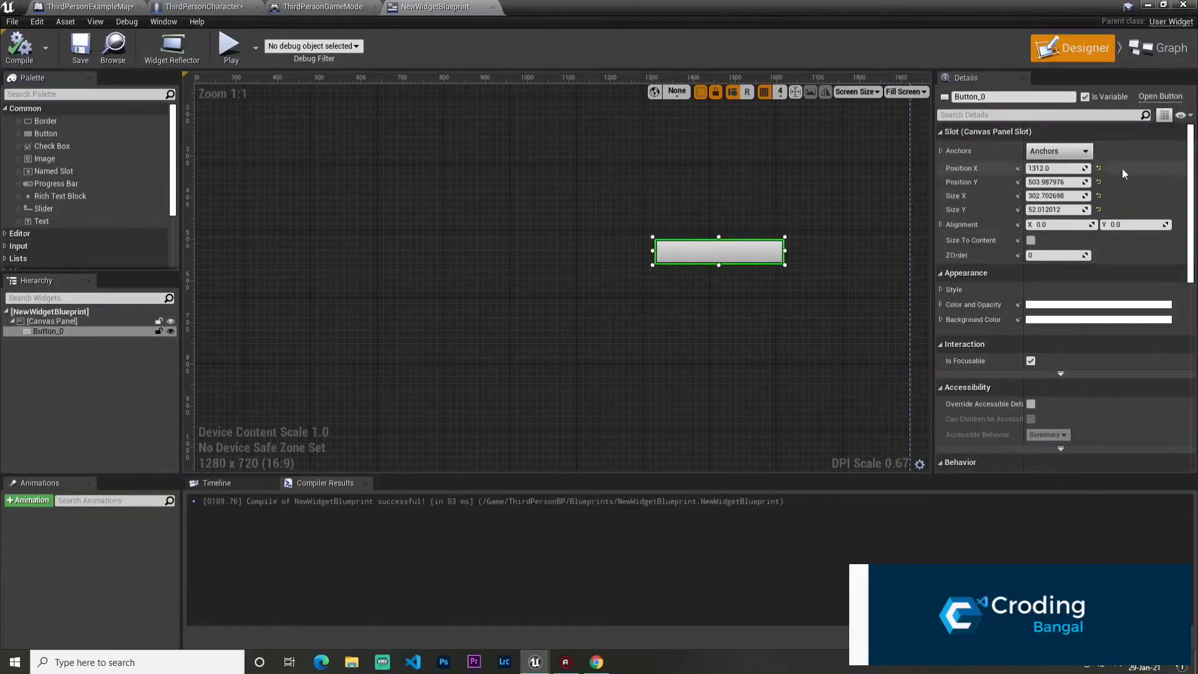
left_click(1059, 151)
left_click(1094, 200)
left_click(907, 254)
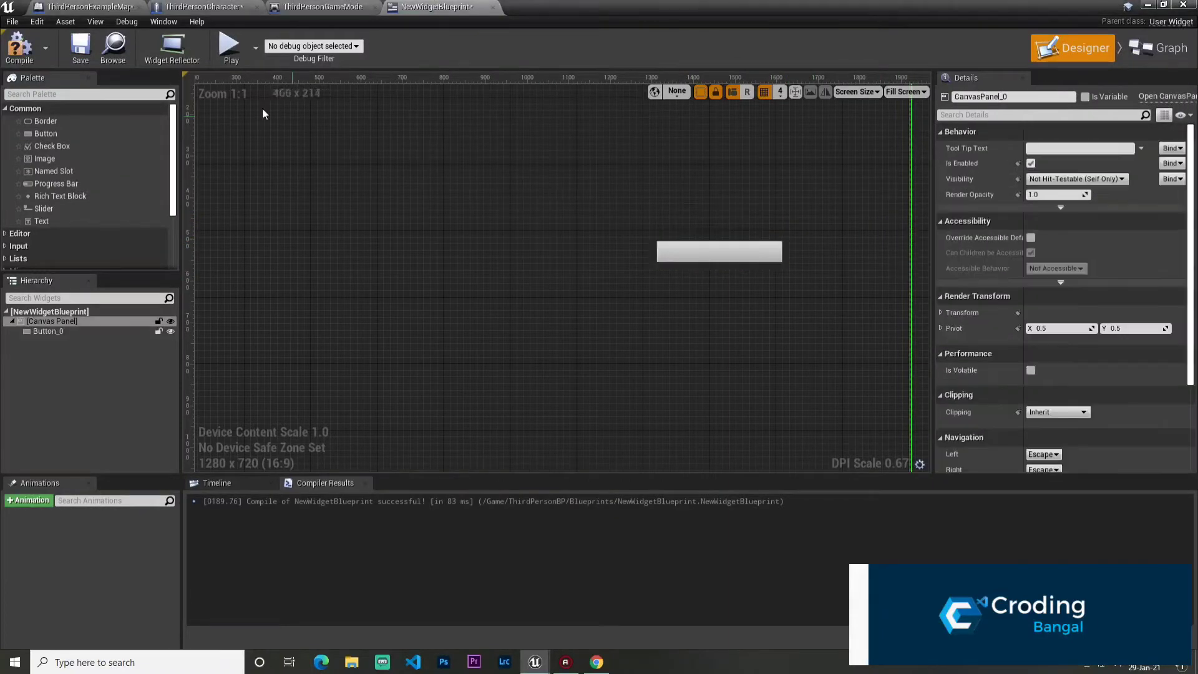
left_click(19, 48)
scroll(821, 151, "down", 5)
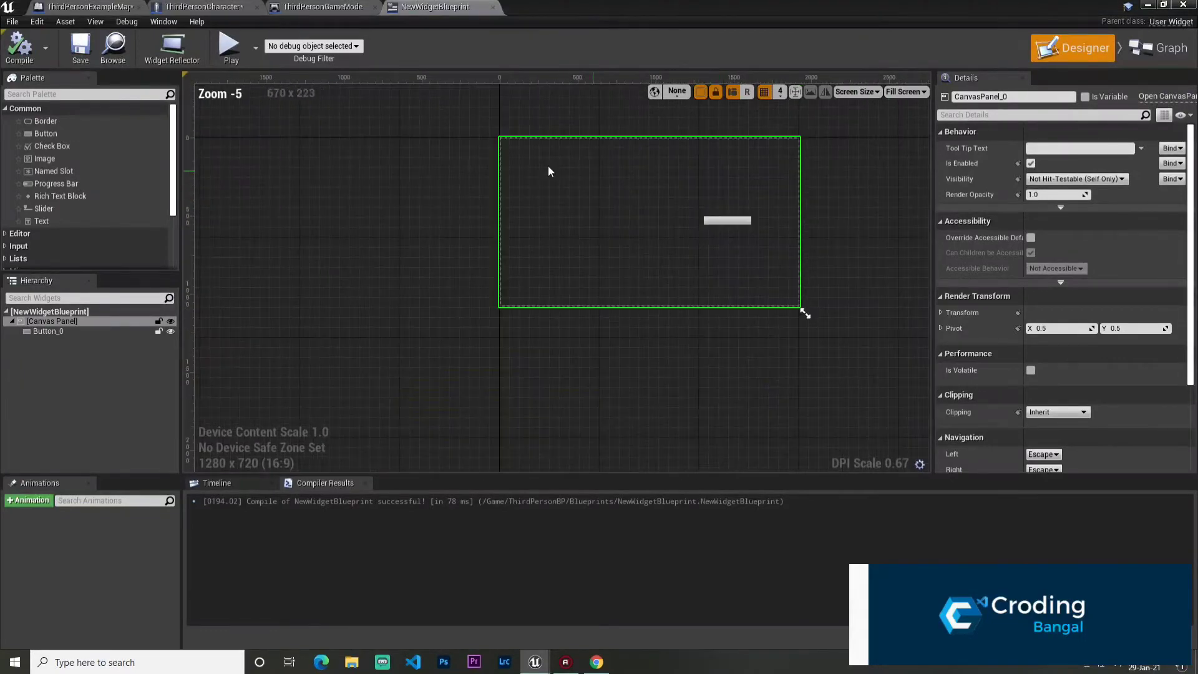
right_click_drag(765, 300, 669, 360)
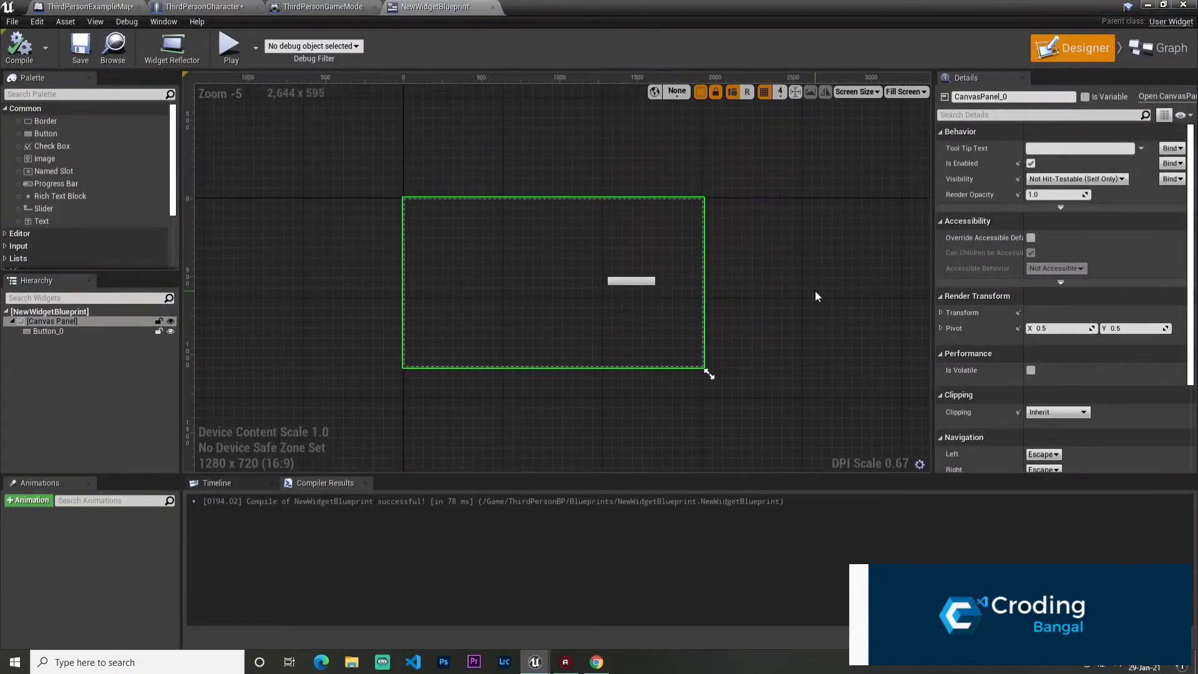
left_click(204, 6)
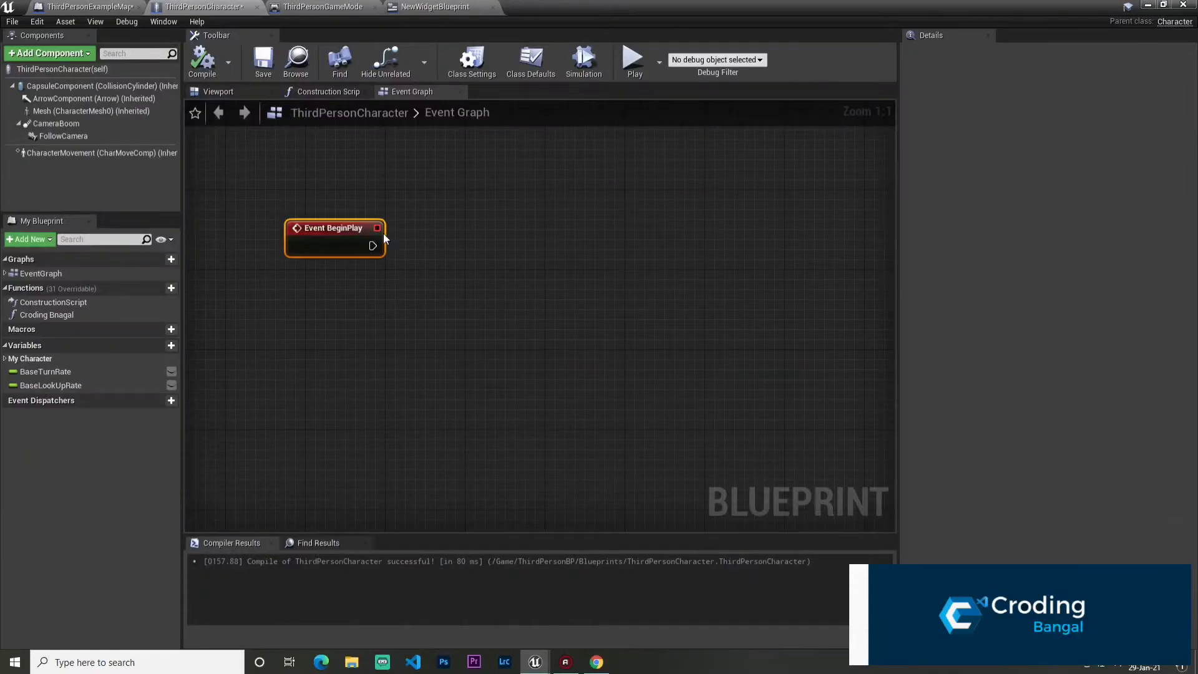
From Event BeginPlay's exec pin, add a Create Widget node via 'creat w' and straighten its wire.
mouse_move(373, 245)
left_mouse_down()
mouse_move(464, 255)
mouse_move(470, 291)
left_mouse_up()
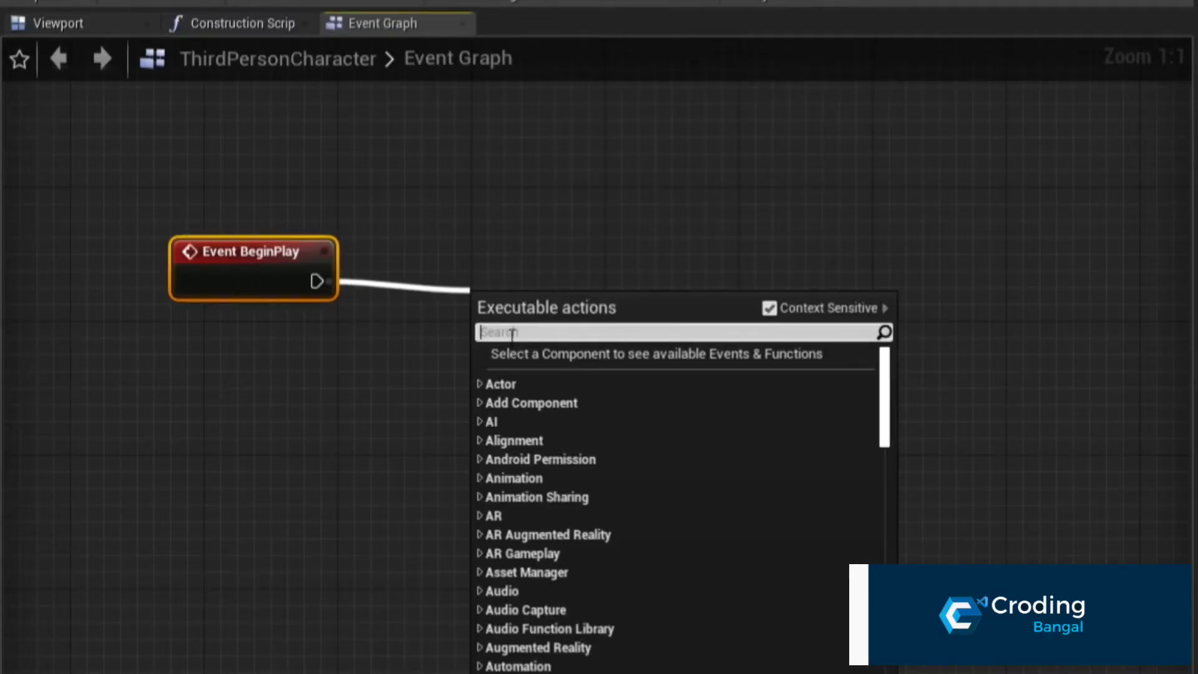
type("cre")
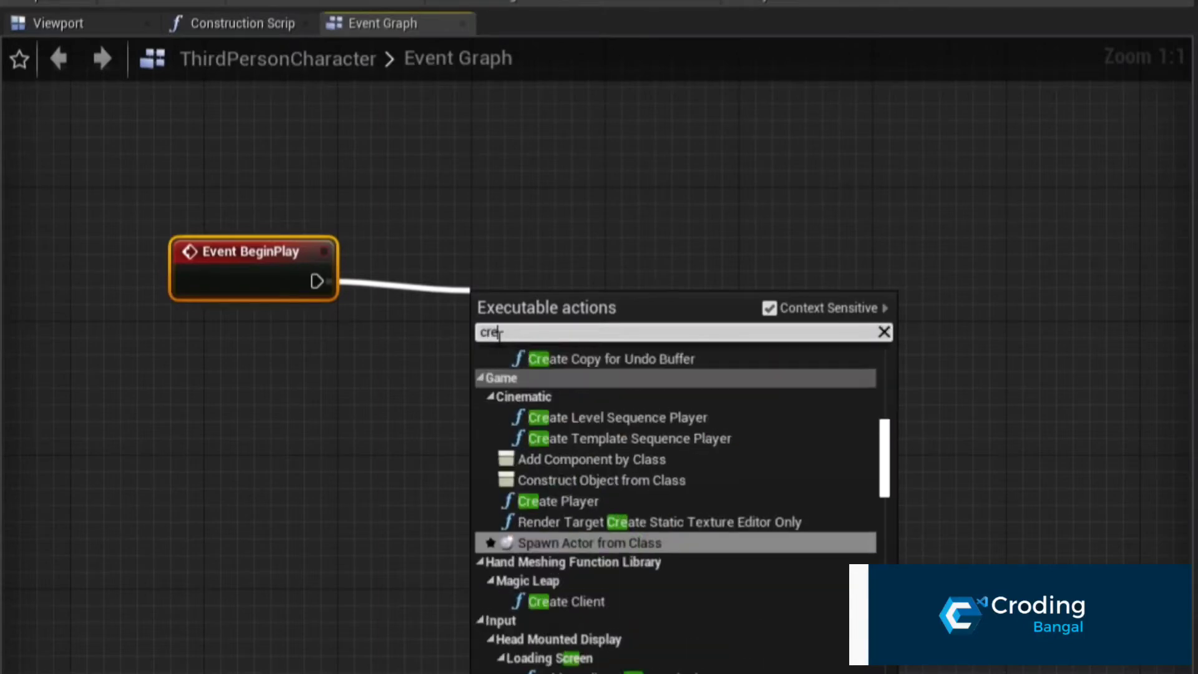
type("at w")
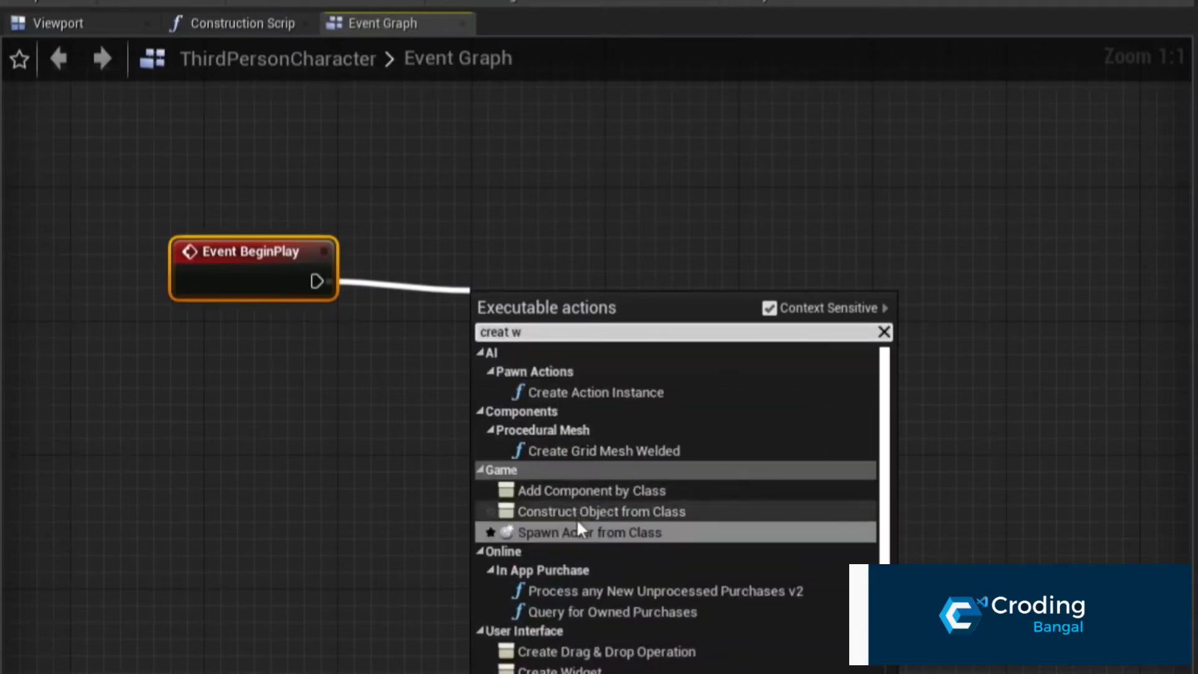
left_click(559, 668)
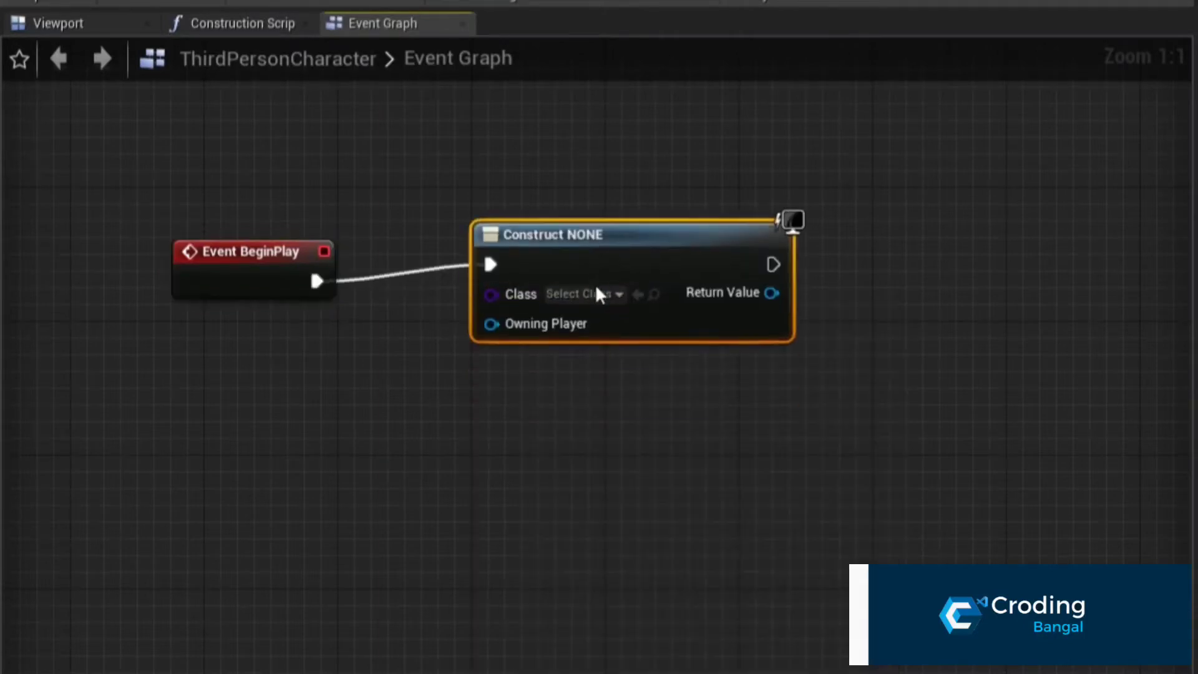
left_click_drag(592, 293, 595, 243)
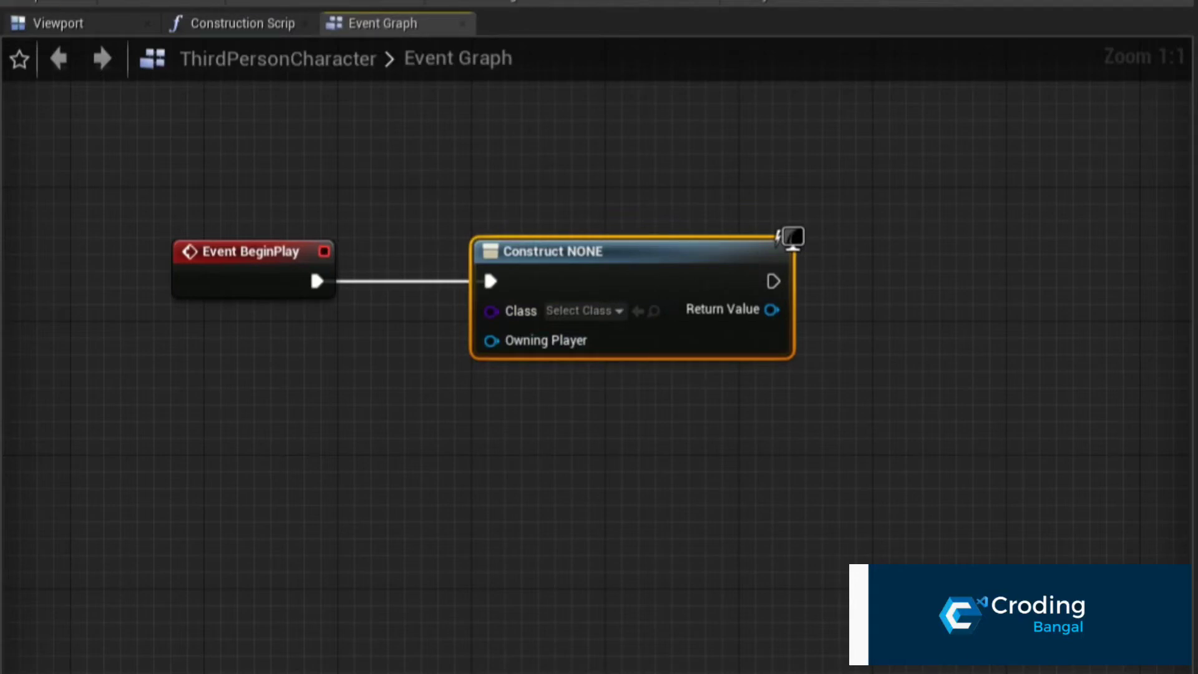
Choose NewWidgetBlueprint as the Create Widget node's class, then recentre and box-select the nodes.
left_click(586, 310)
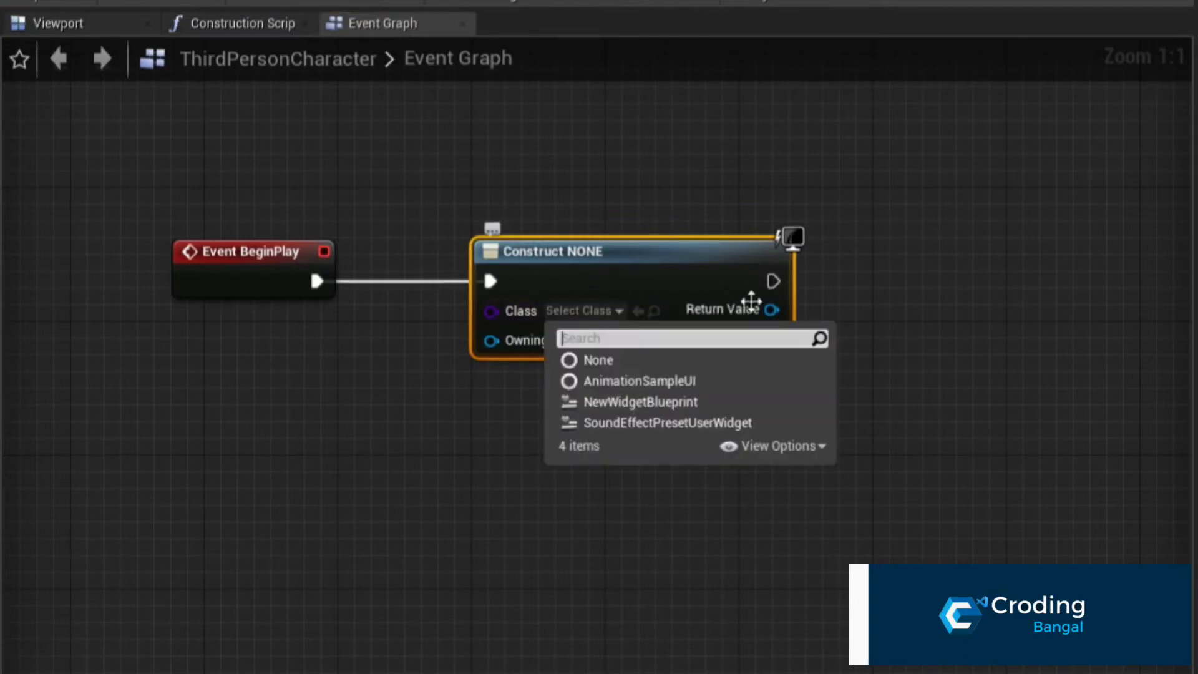
left_click(611, 322)
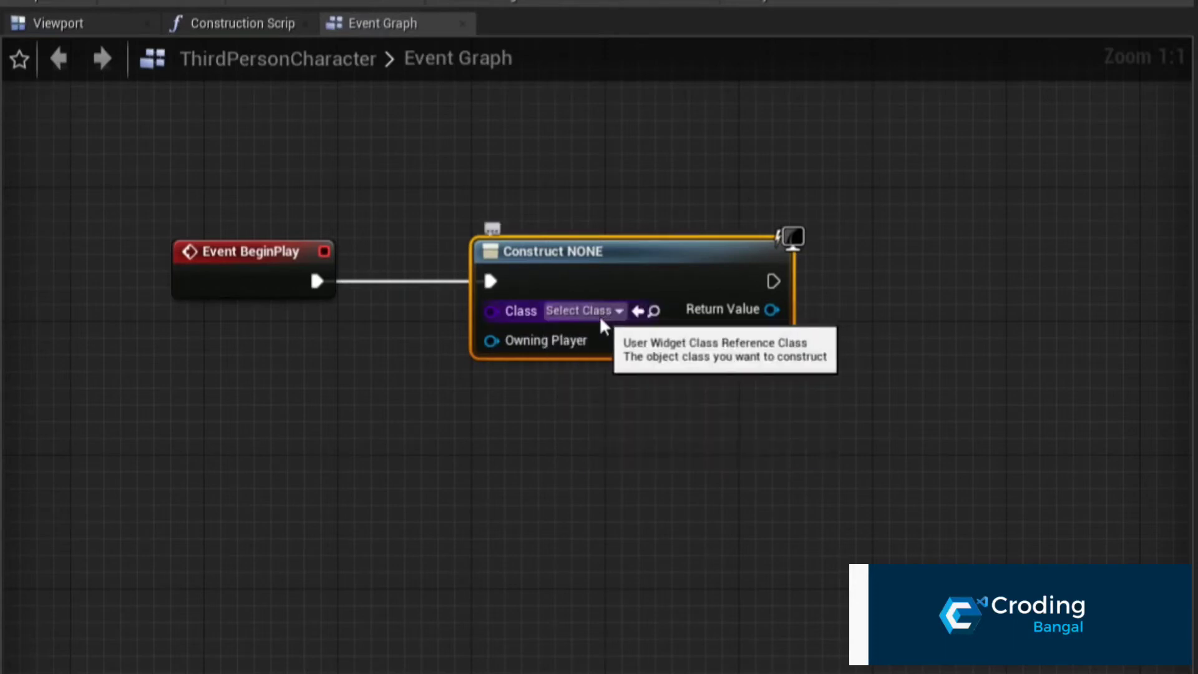
left_click(593, 310)
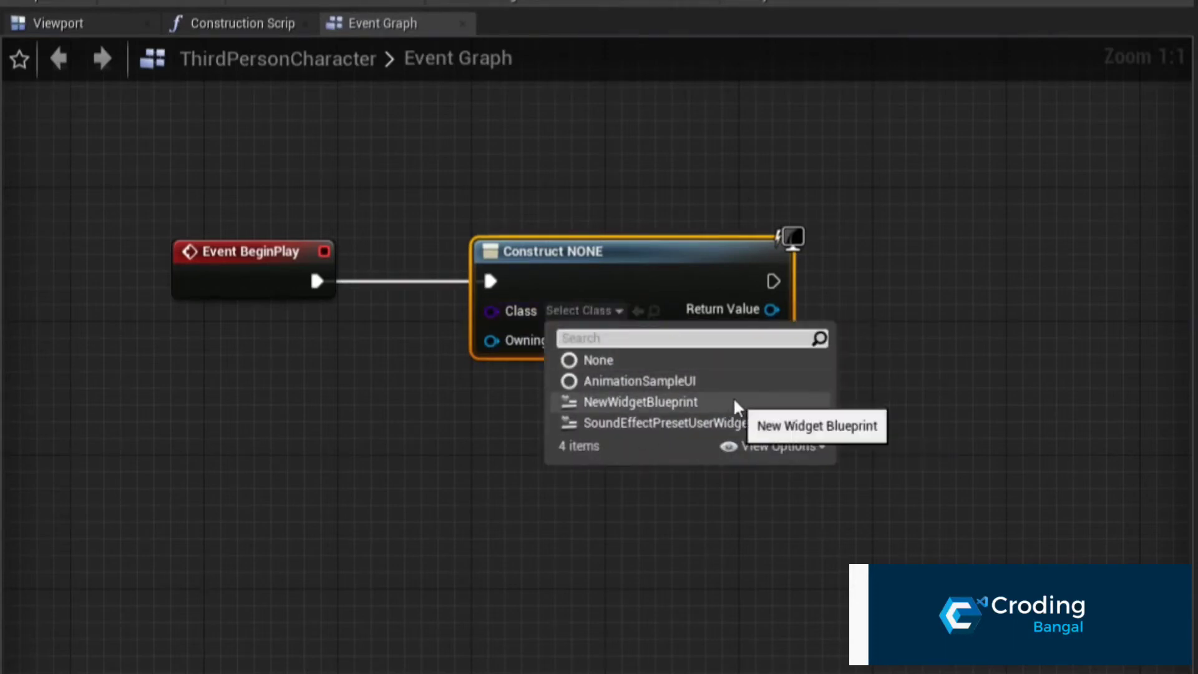
left_click(614, 403)
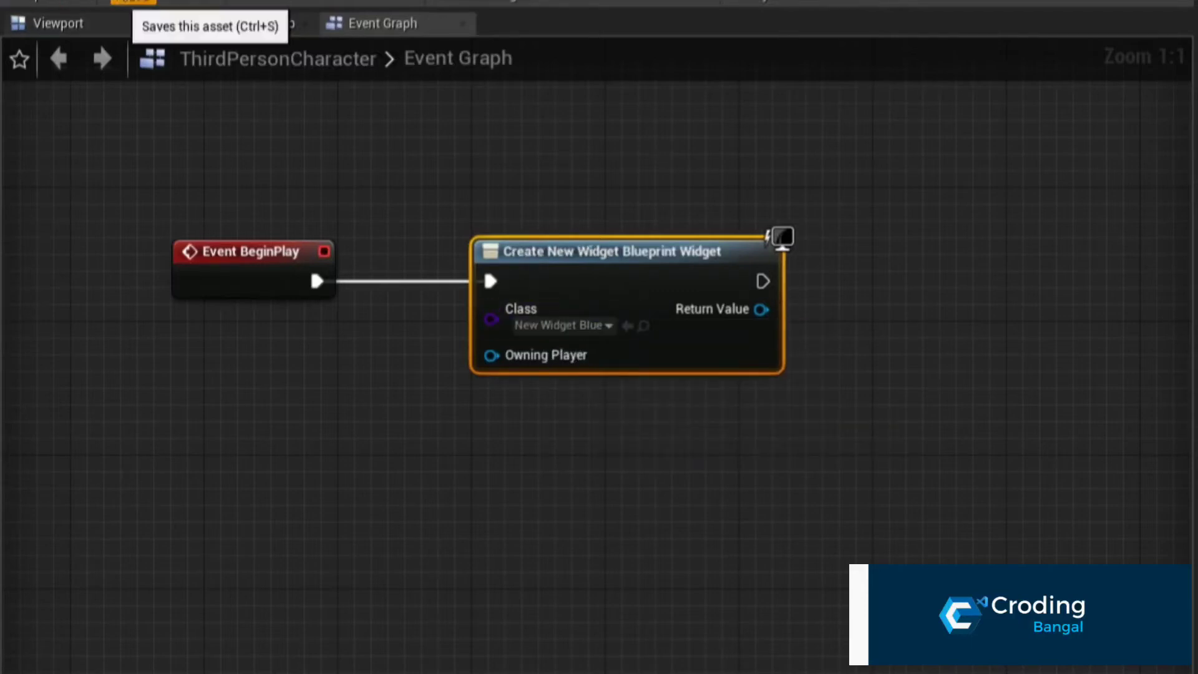
right_click_drag(646, 188, 561, 227)
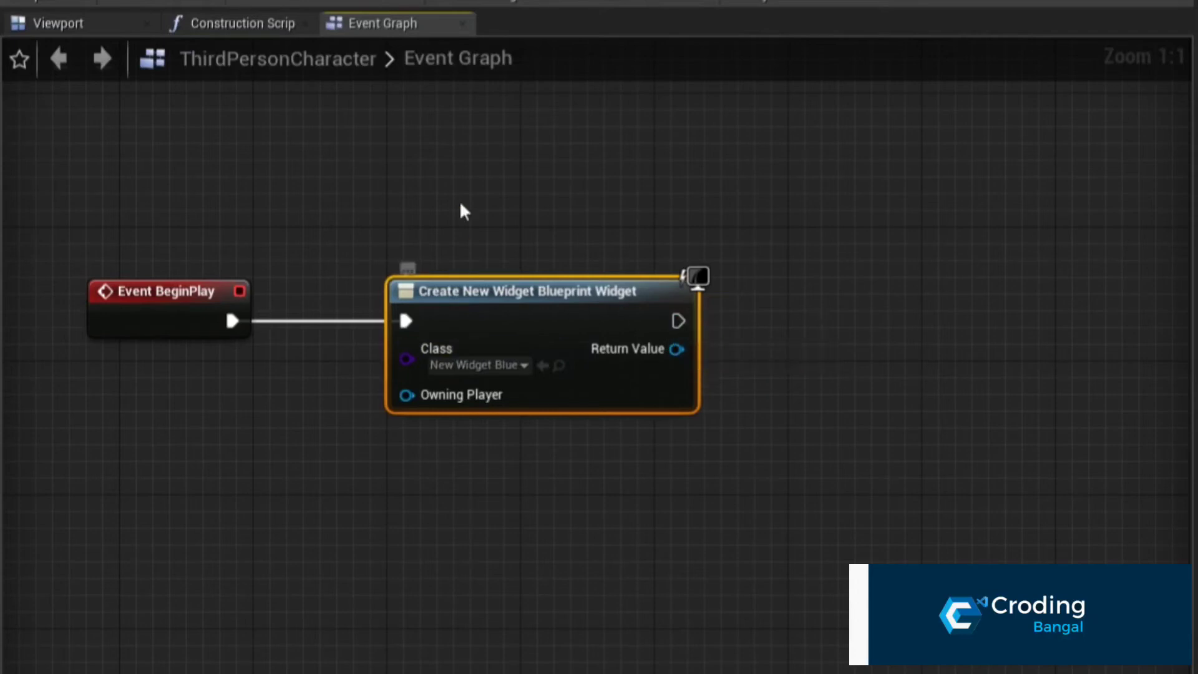
left_click_drag(430, 159, 1036, 440)
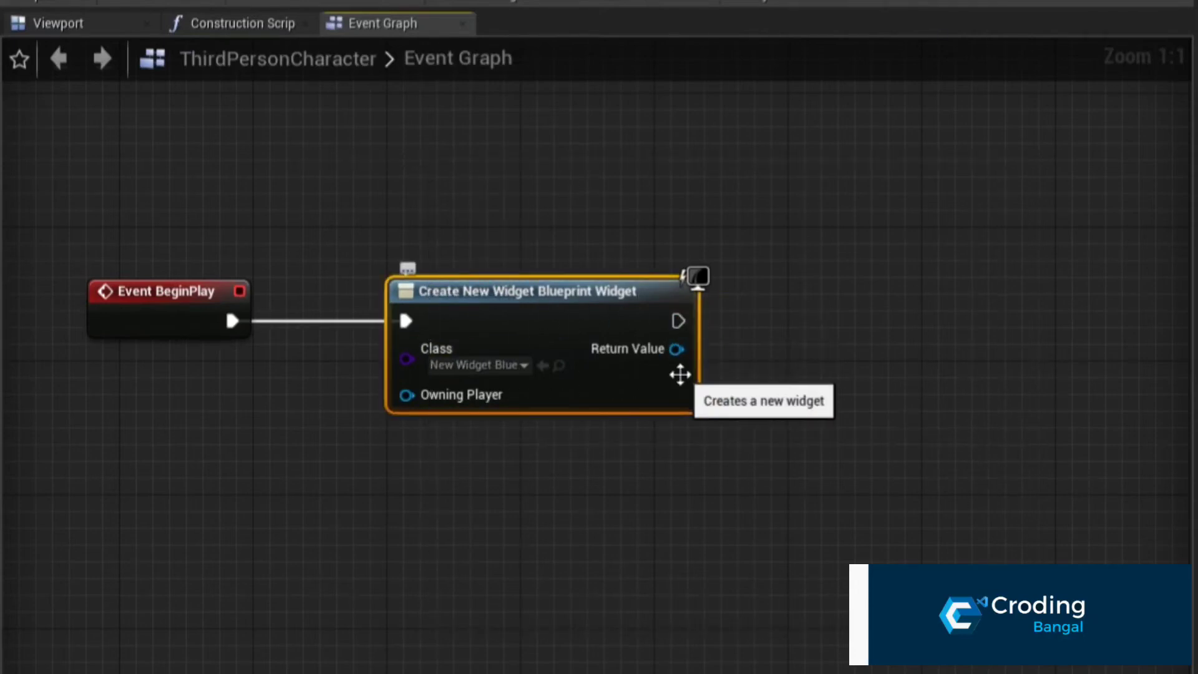
From the Return Value pin, search 'add' and add an Add to Viewport node.
left_click_drag(676, 348, 912, 312)
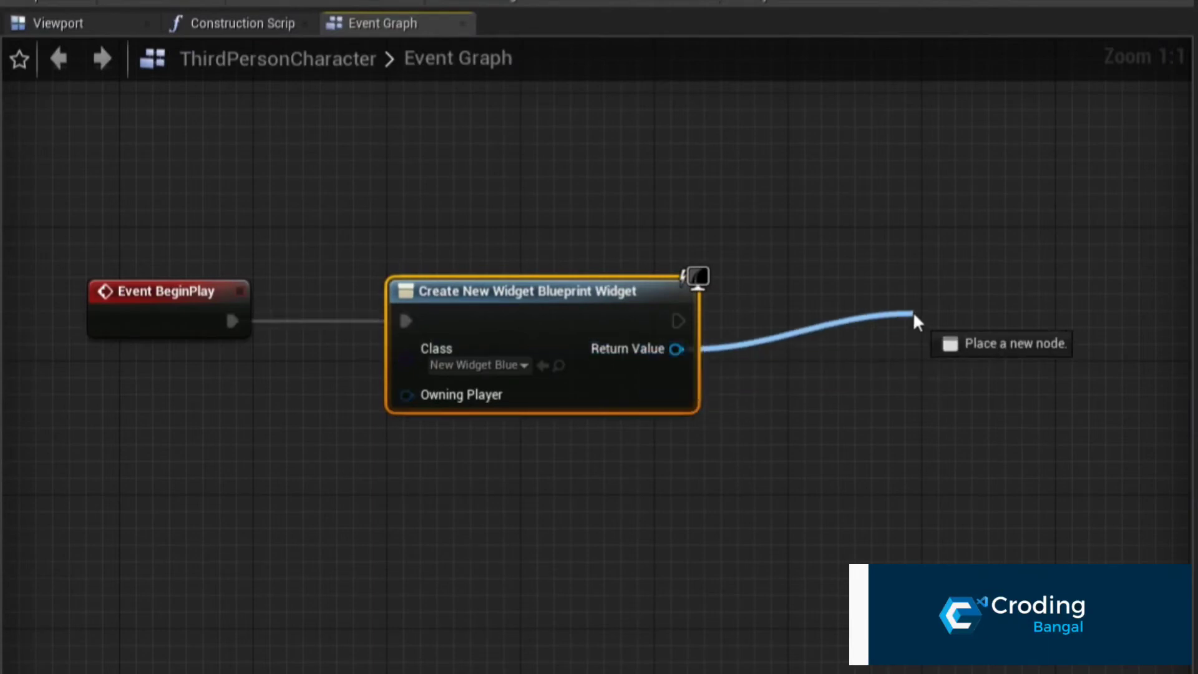
type("add")
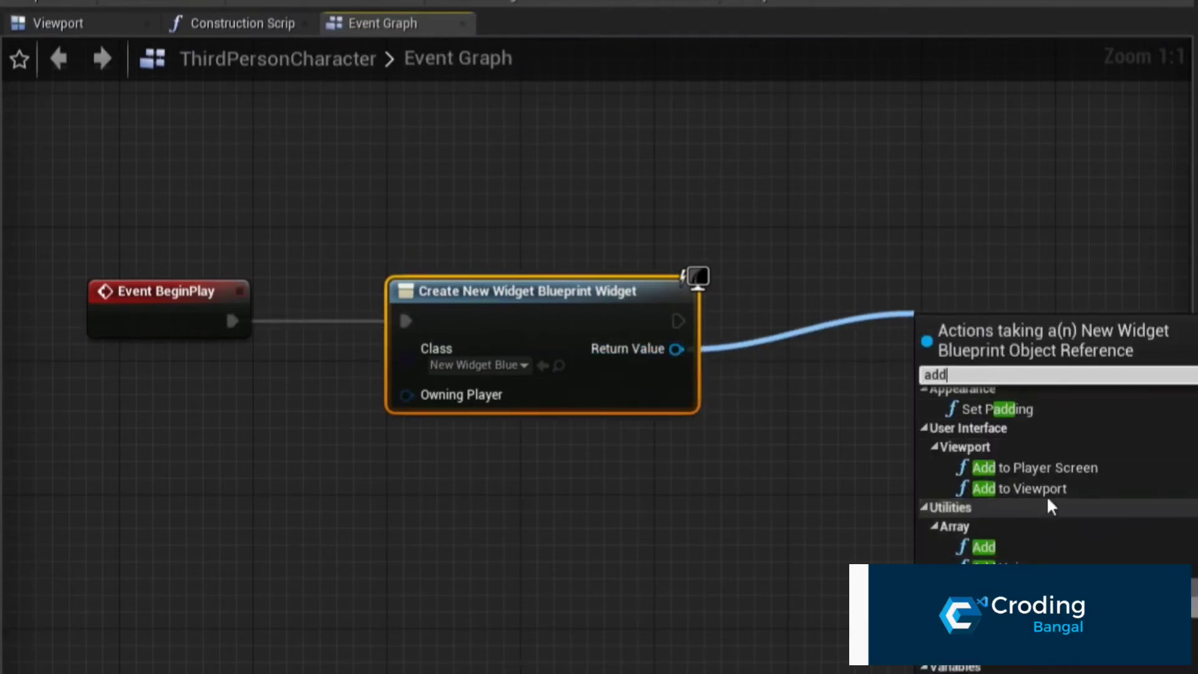
left_click(1017, 489)
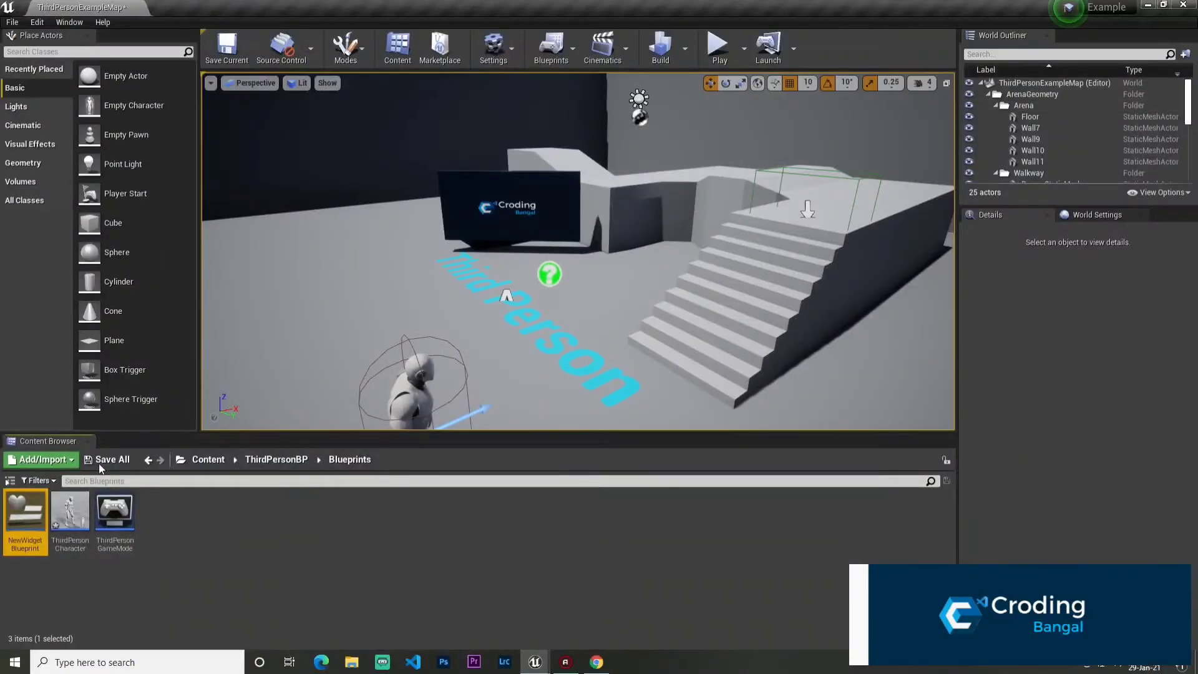
Save all modified blueprints and the current map.
left_click(101, 461)
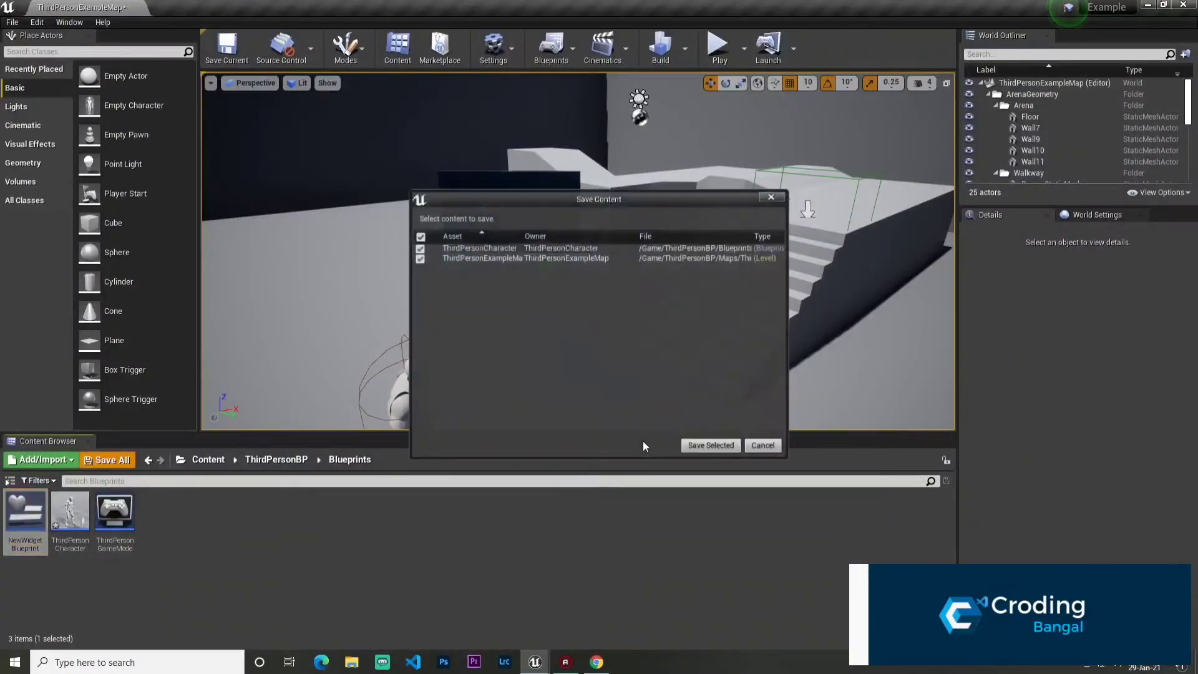
left_click(709, 443)
left_click(214, 56)
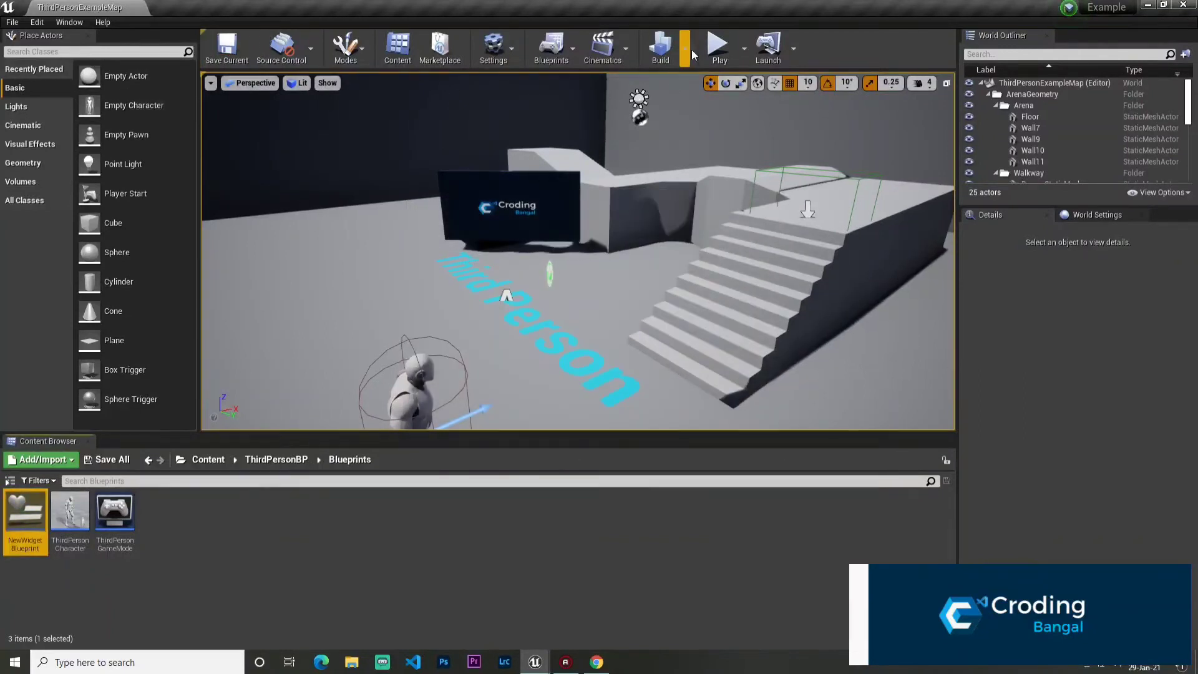
Play-test the level fullscreen, running and jumping the character, then stop with Esc.
left_click(717, 47)
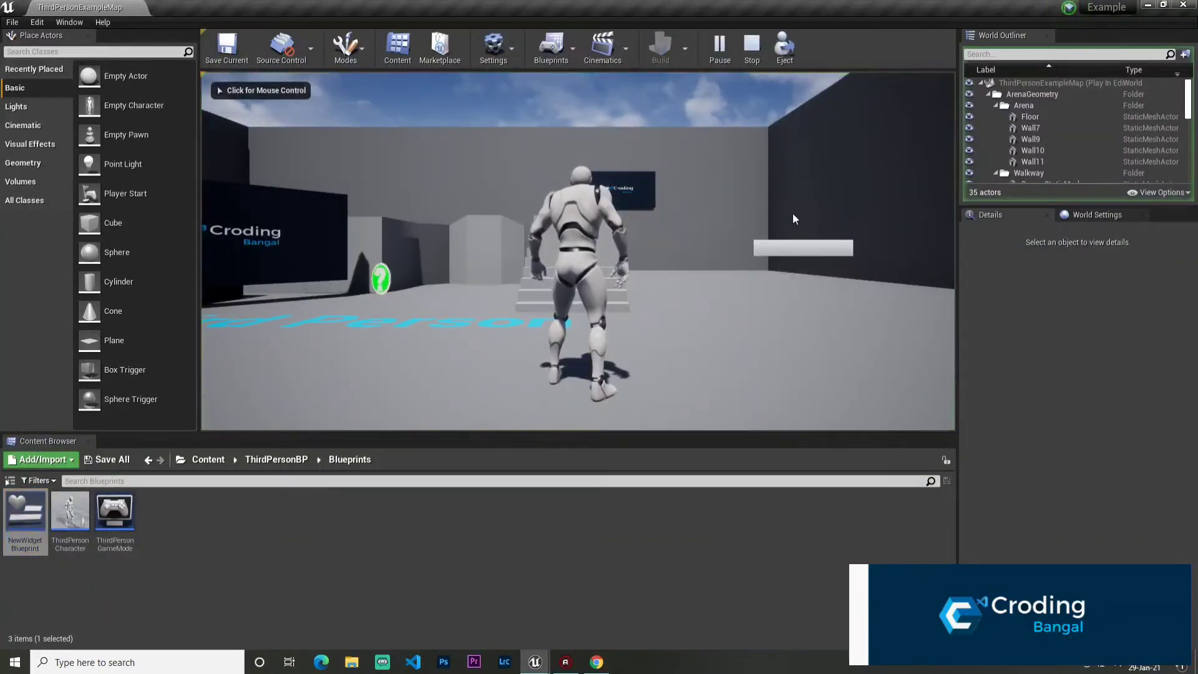
left_click(775, 265)
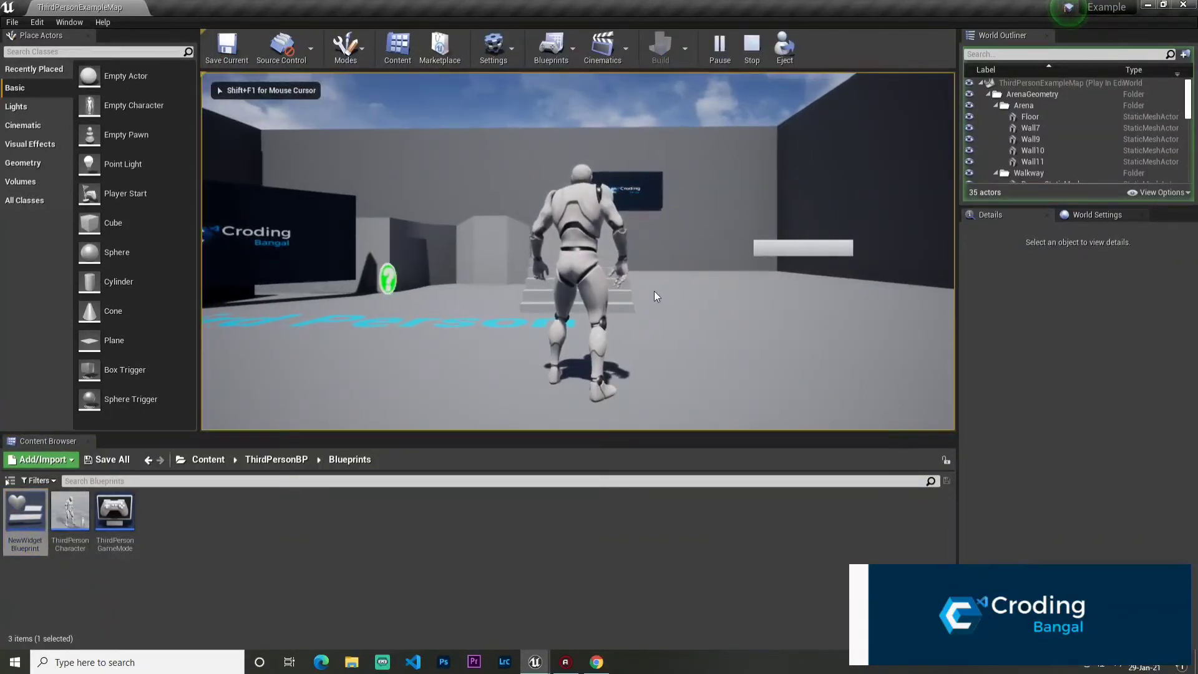
key("F11")
key("w")
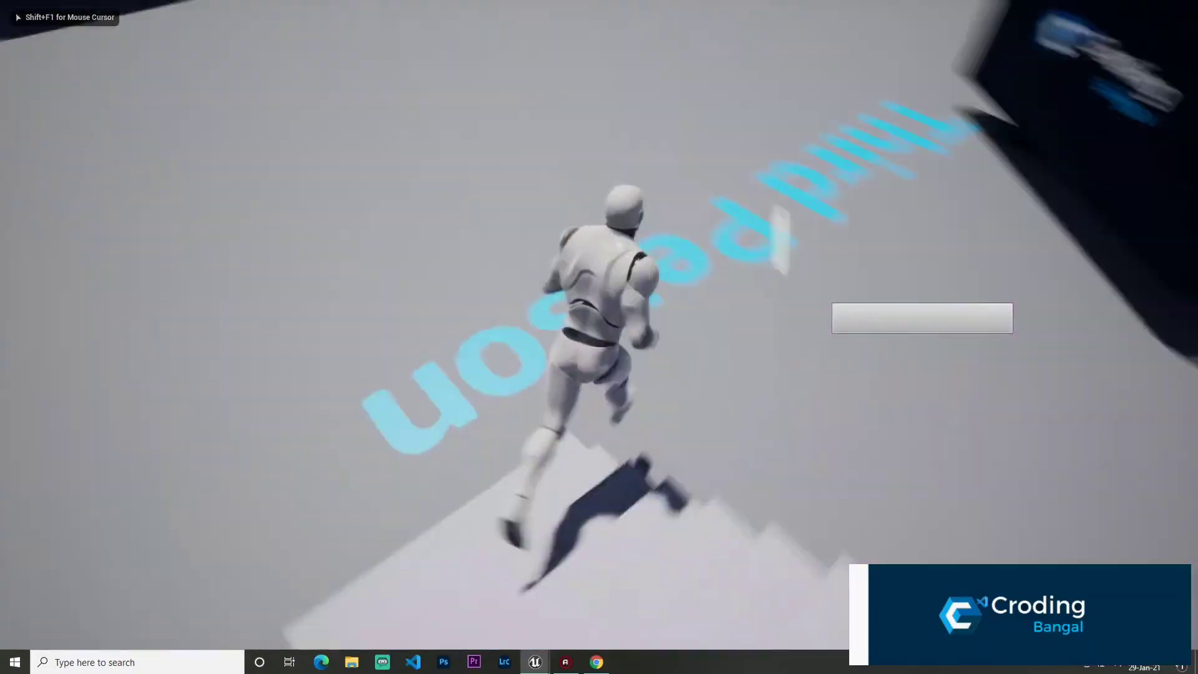
key("space")
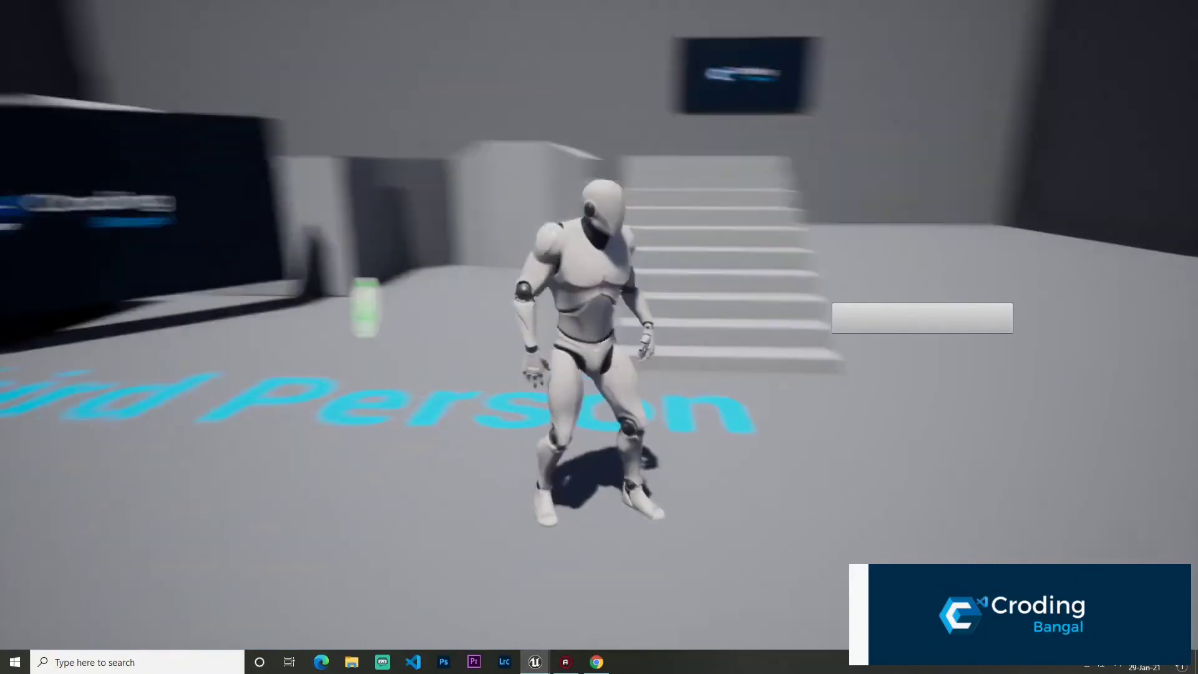
key("F11")
key("Escape")
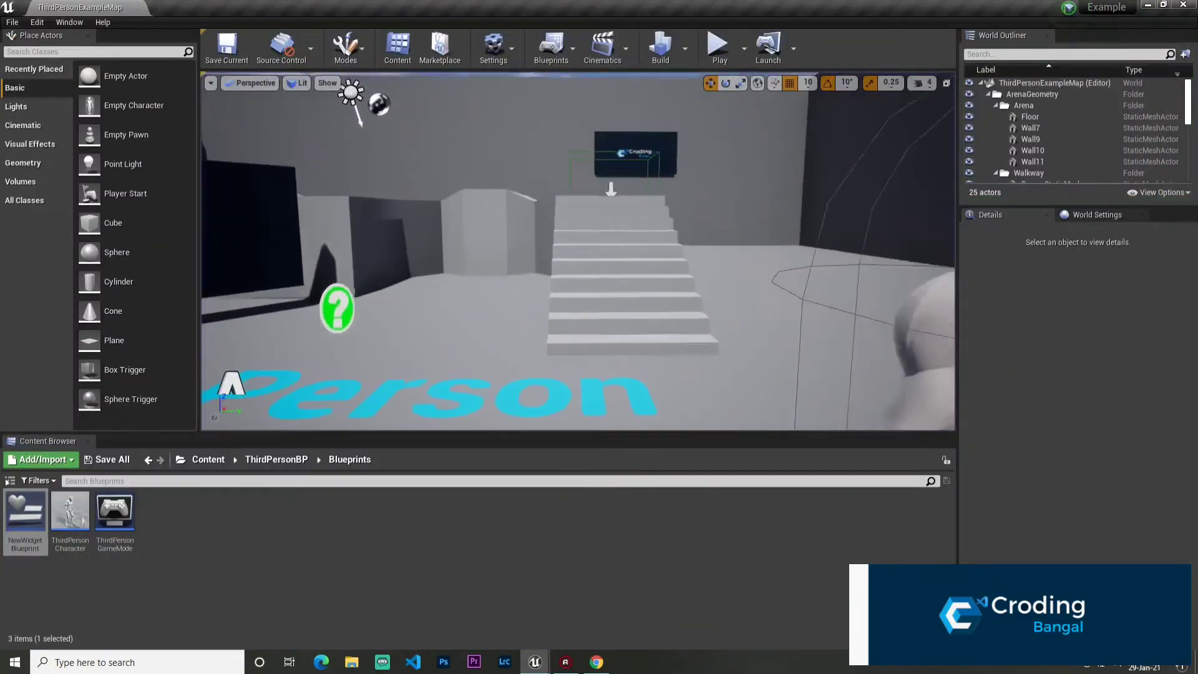
Copy and delete all ThirdPersonCharacter graph nodes, then switch to the ThirdPersonExampleMap Level Blueprint.
left_click(70, 511)
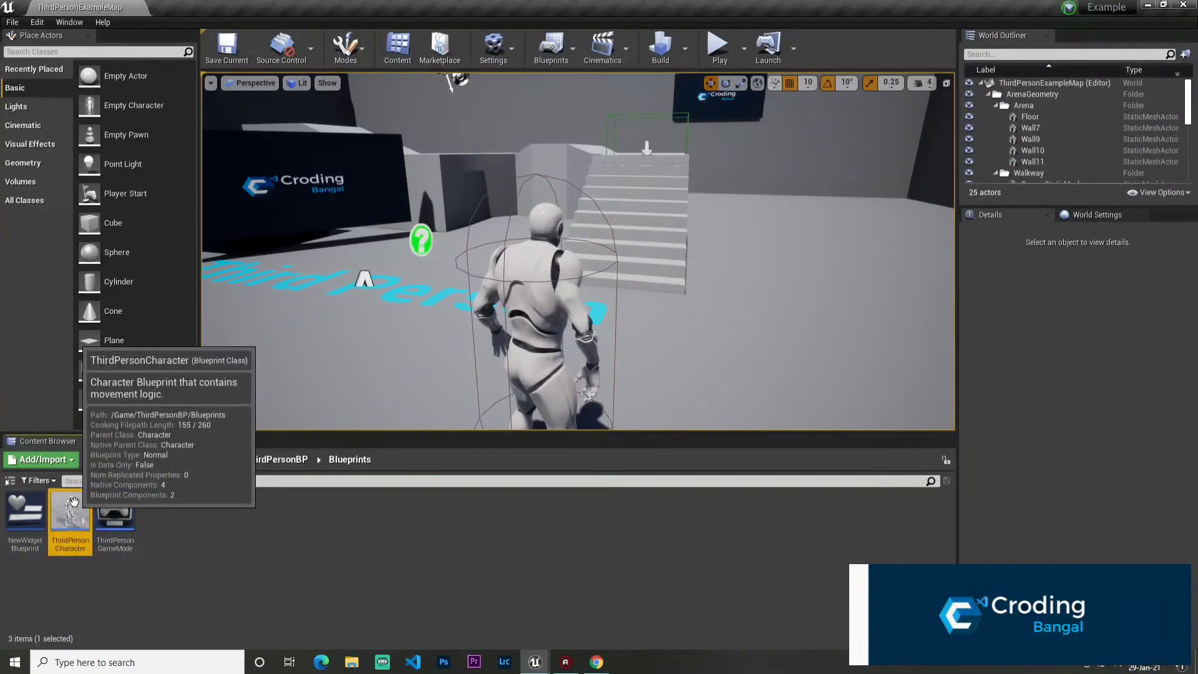
double_click(72, 508)
key("ctrl+a")
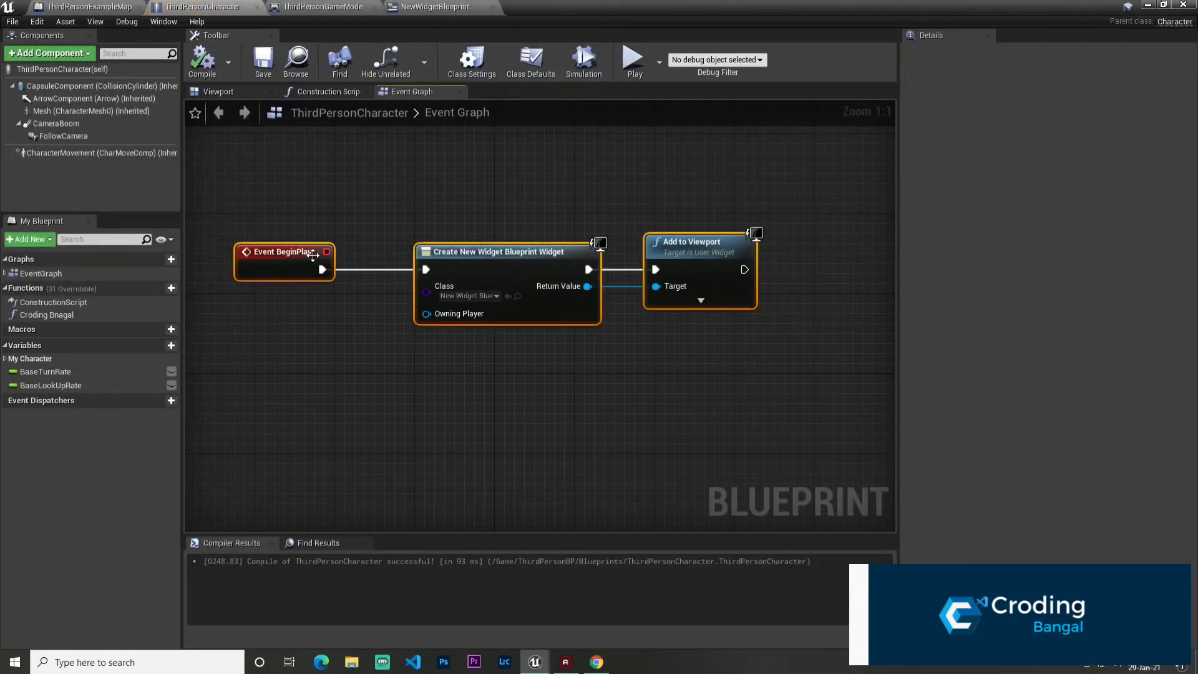
right_click_drag(318, 259, 286, 275)
left_click(309, 337)
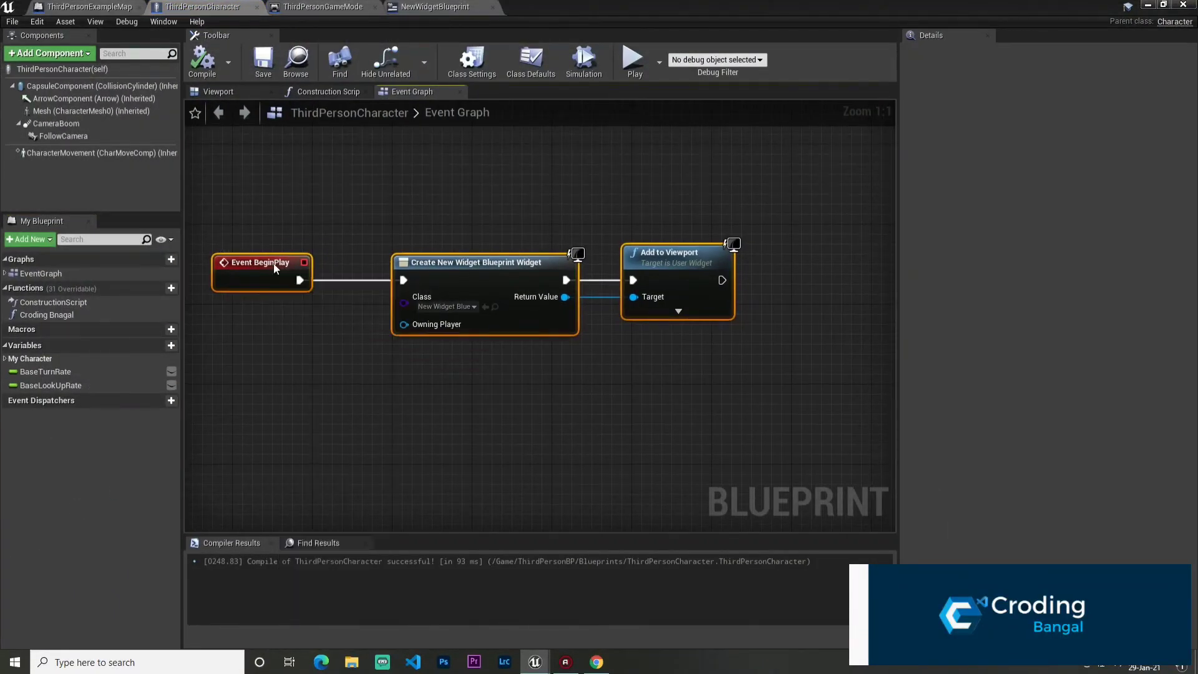
key("Delete")
left_click(115, 6)
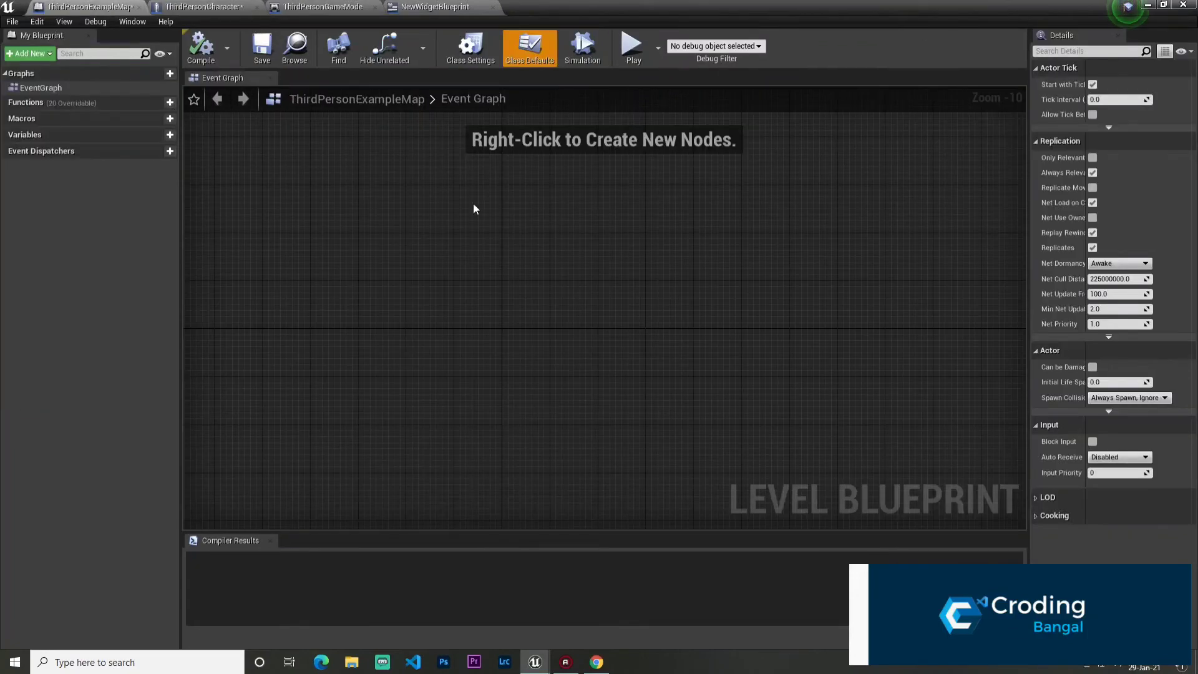
Paste the widget BeginPlay chain into the Level Blueprint and compile it.
key("ctrl+v")
key("F7")
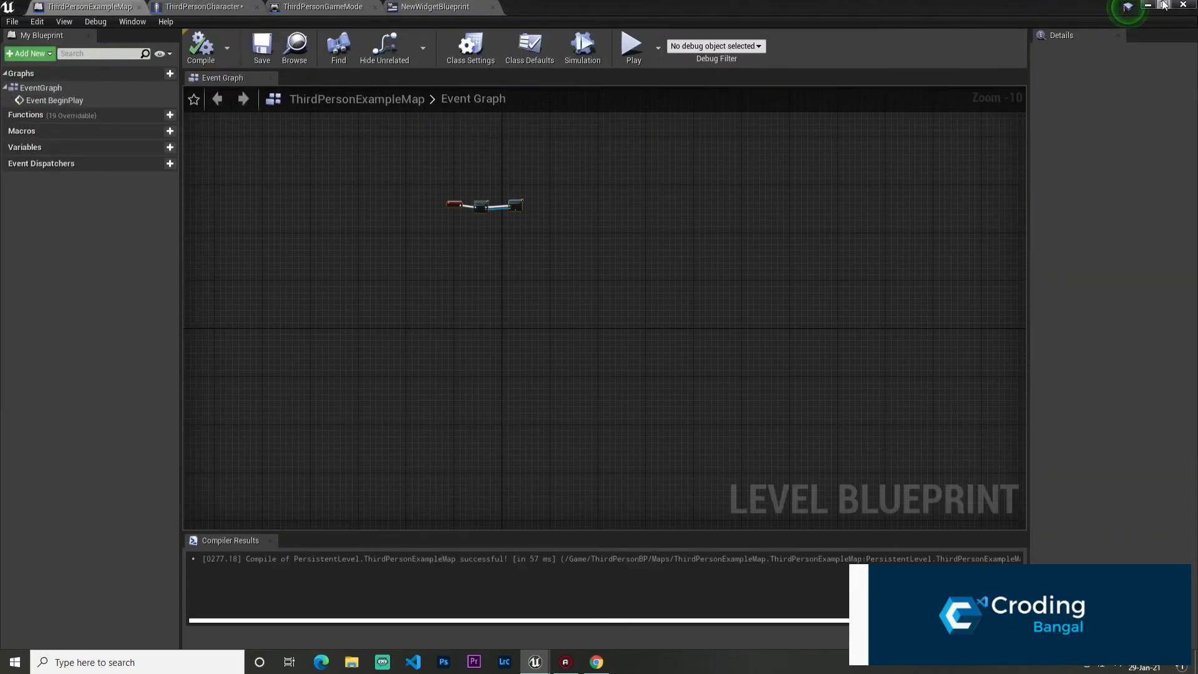
left_click(1162, 4)
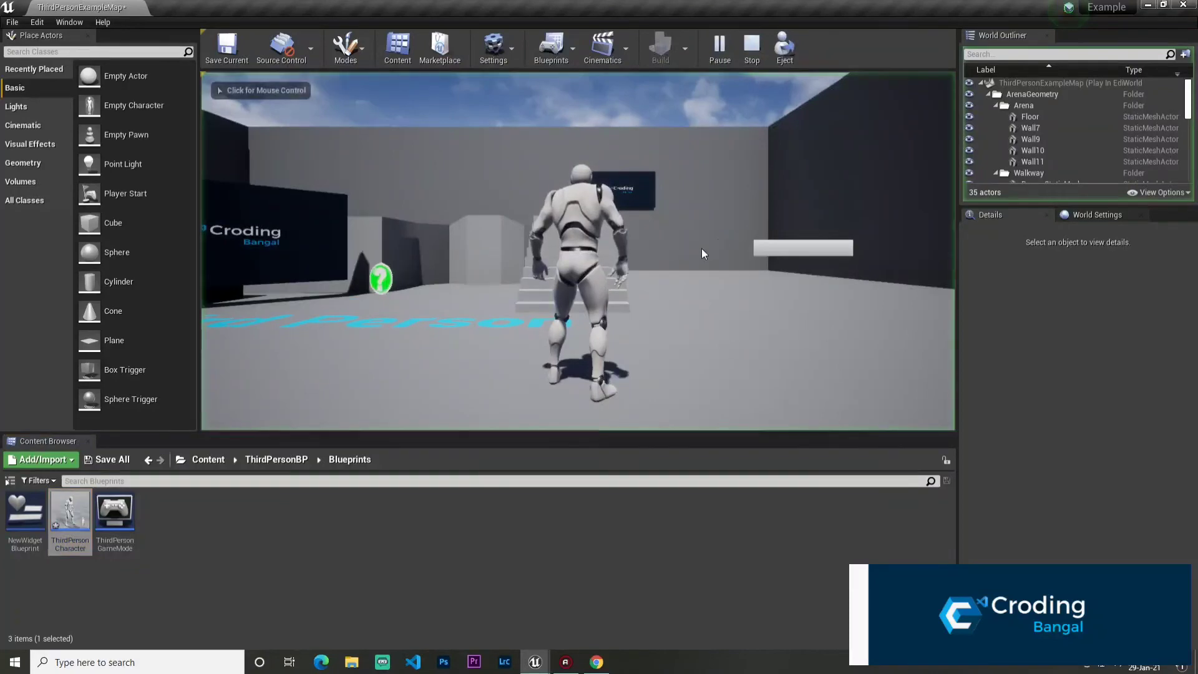
Delete the pasted widget nodes from the Level Blueprint graph.
double_click(70, 511)
left_click(55, 6)
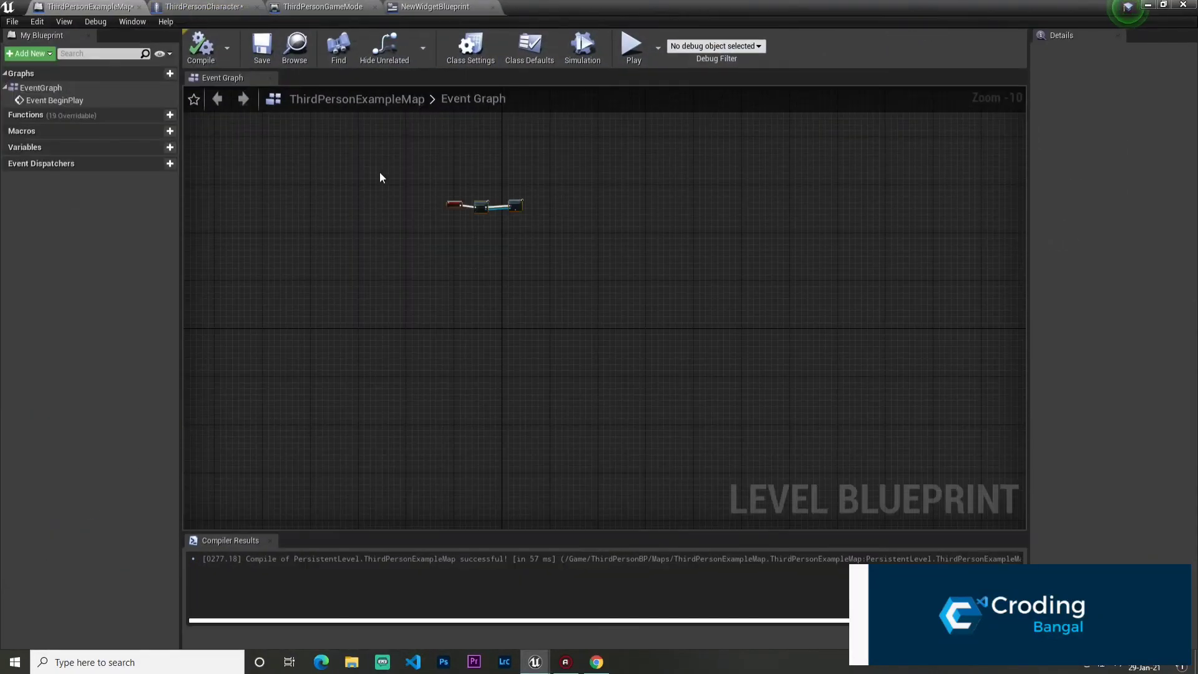
right_click(463, 205)
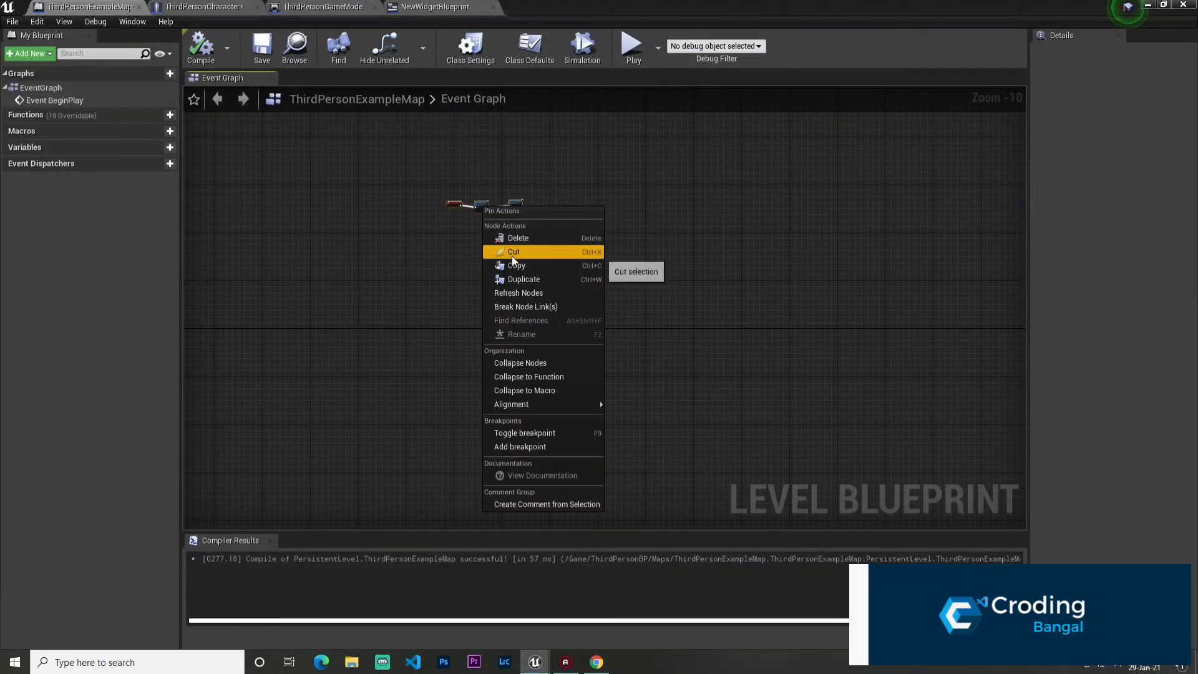
left_click(499, 242)
Paste the chain into ThirdPersonGameMode, compile and save it, and start a Play test.
left_click(362, 8)
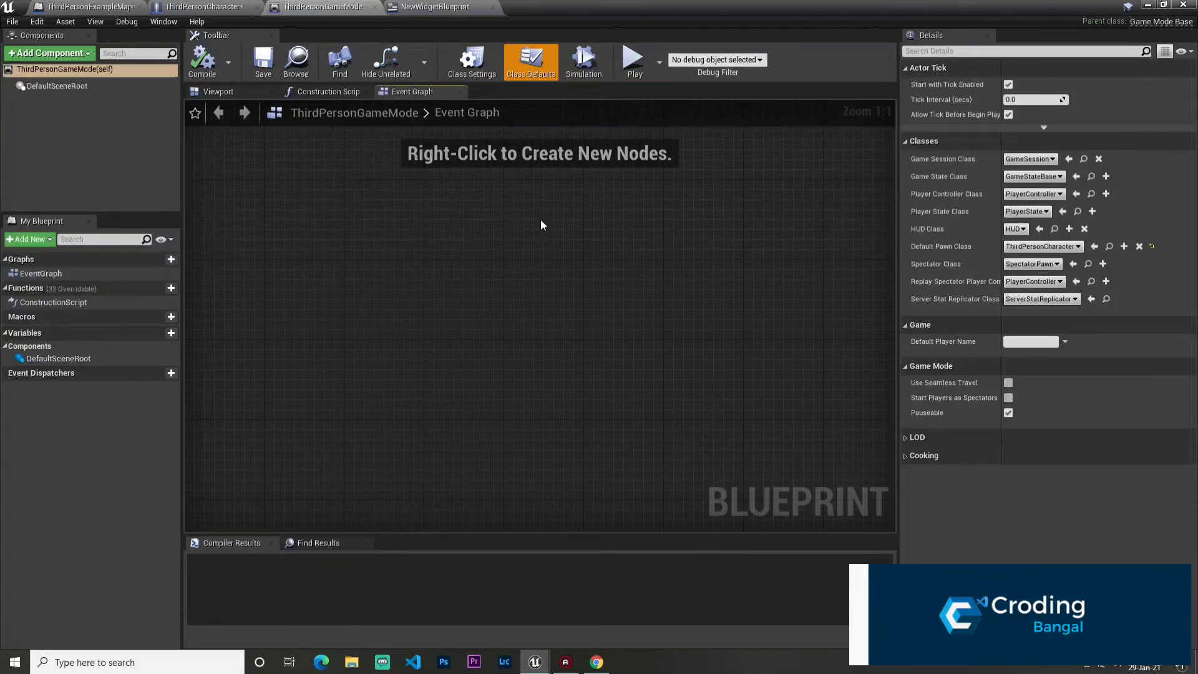
key("ctrl+v")
left_click(201, 60)
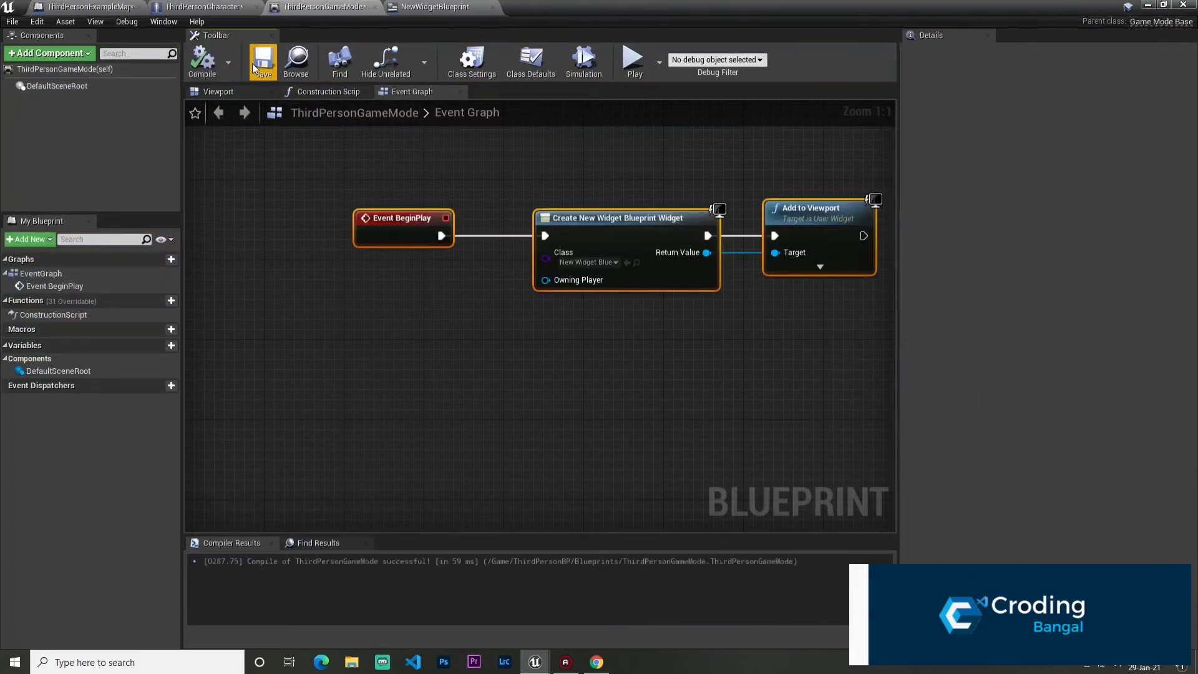
left_click(254, 67)
left_click(1147, 5)
left_click(719, 50)
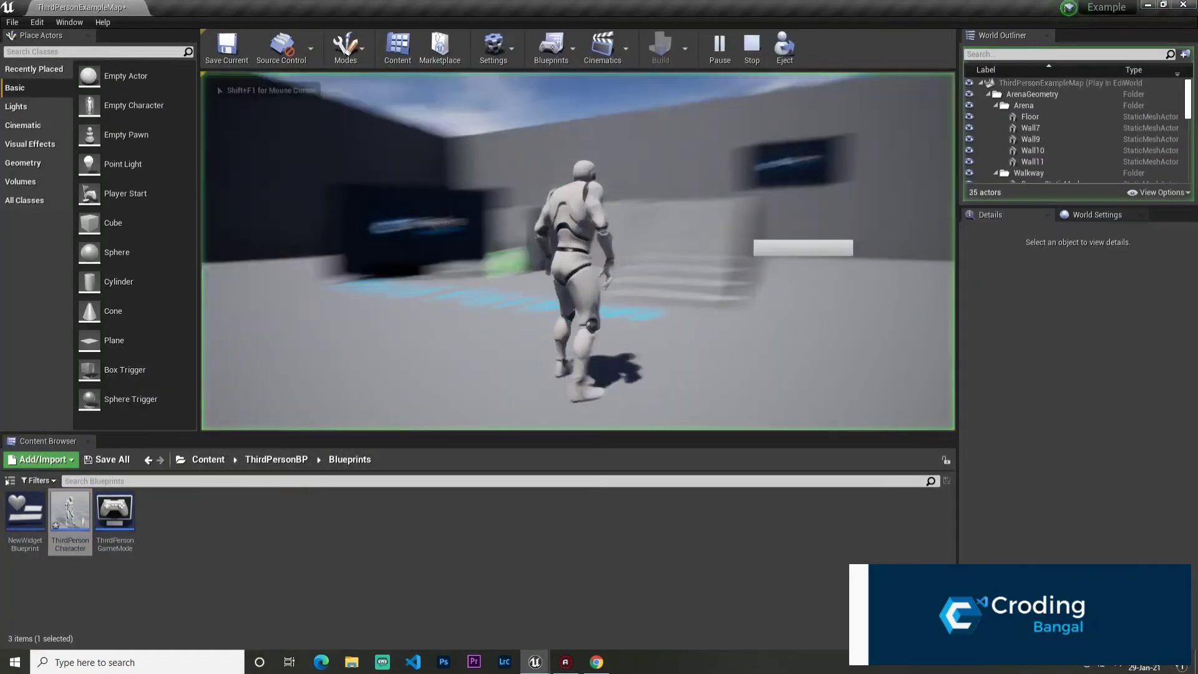
Walk the character up the stairs, end the play test, and orbit the editor view.
key("w")
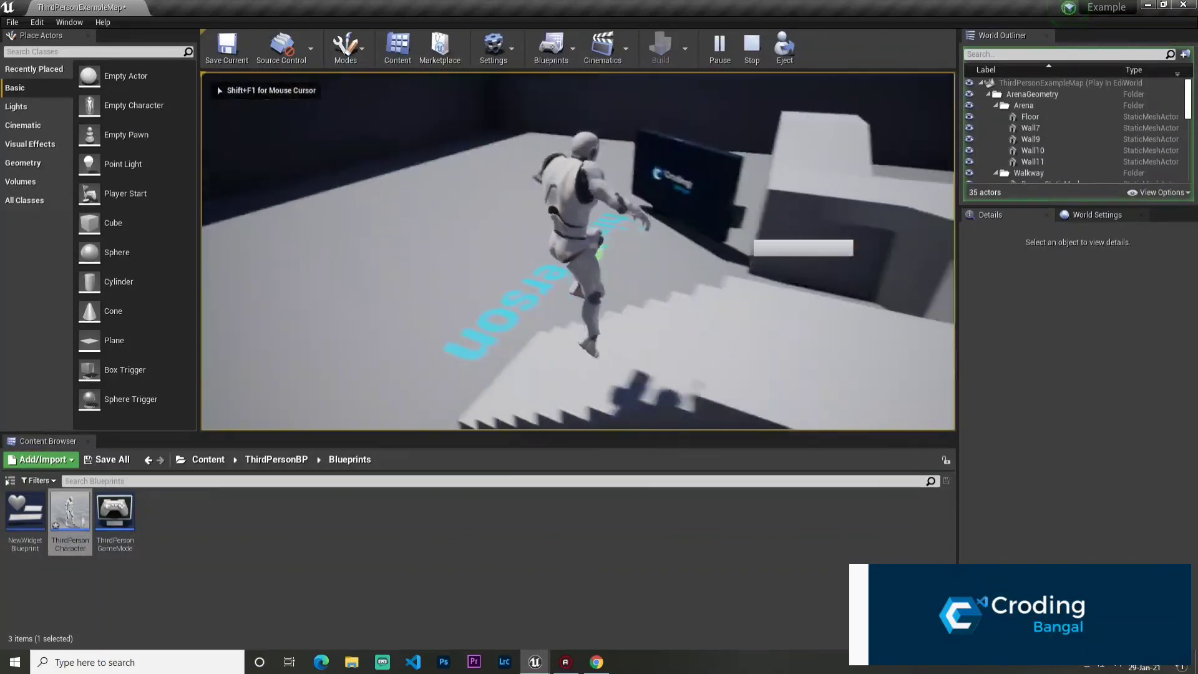
key("Escape")
mouse_move(716, 321)
right_mouse_down()
mouse_move(631, 256)
mouse_move(779, 250)
right_mouse_up()
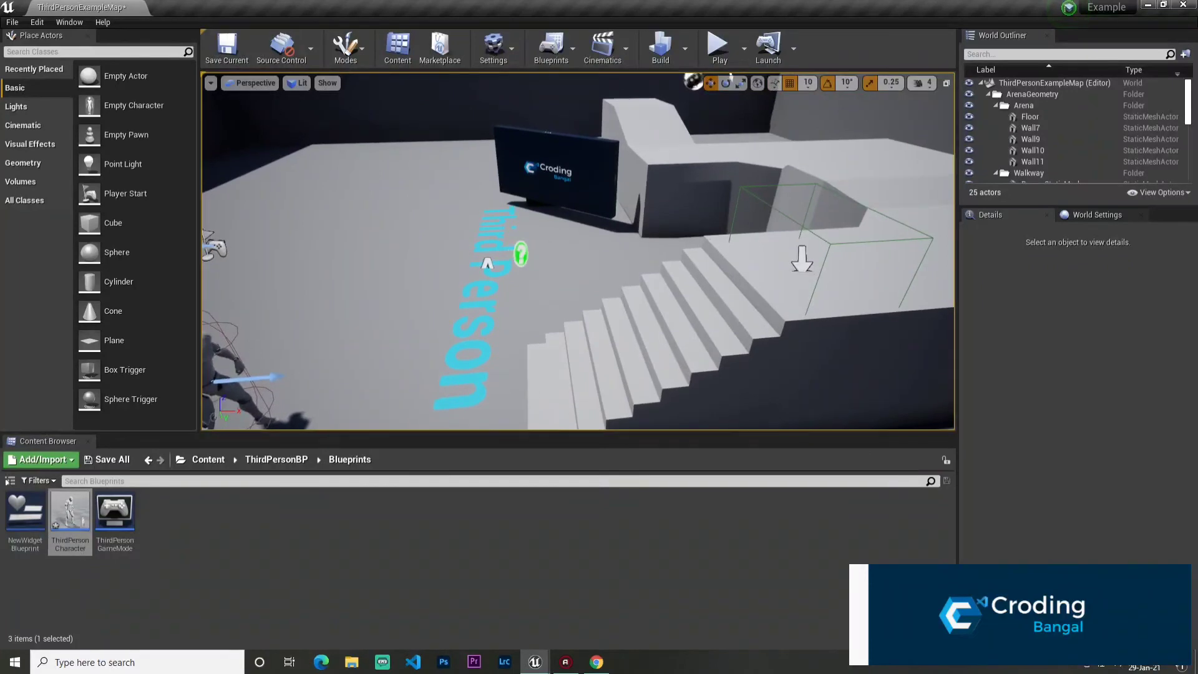